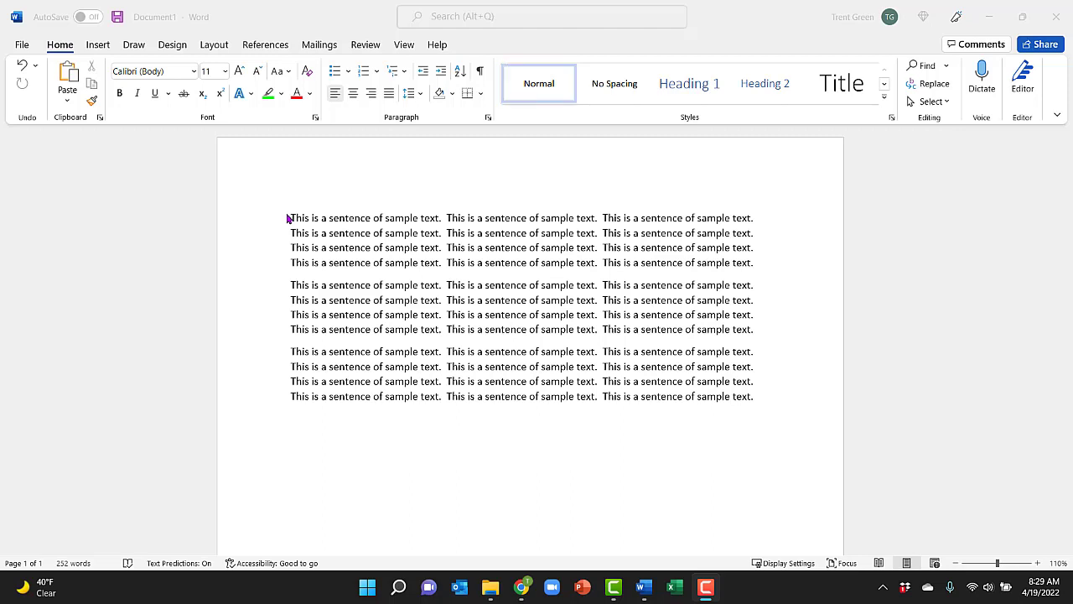
# Step: Modify the Normal style to use the Arial font at size 14
pyautogui.click(527, 93)
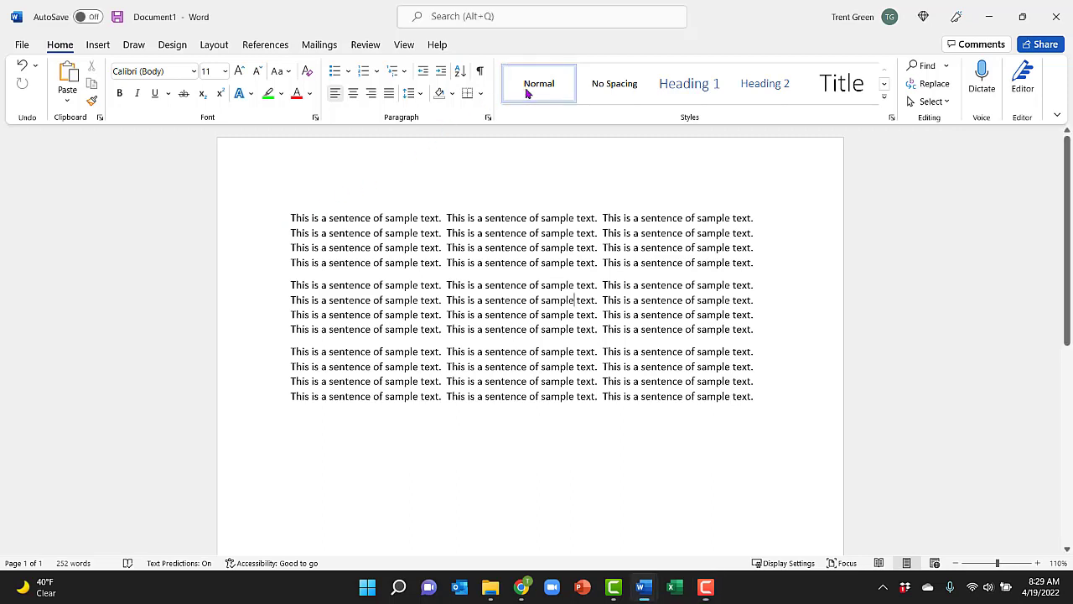
pyautogui.rightClick(537, 84)
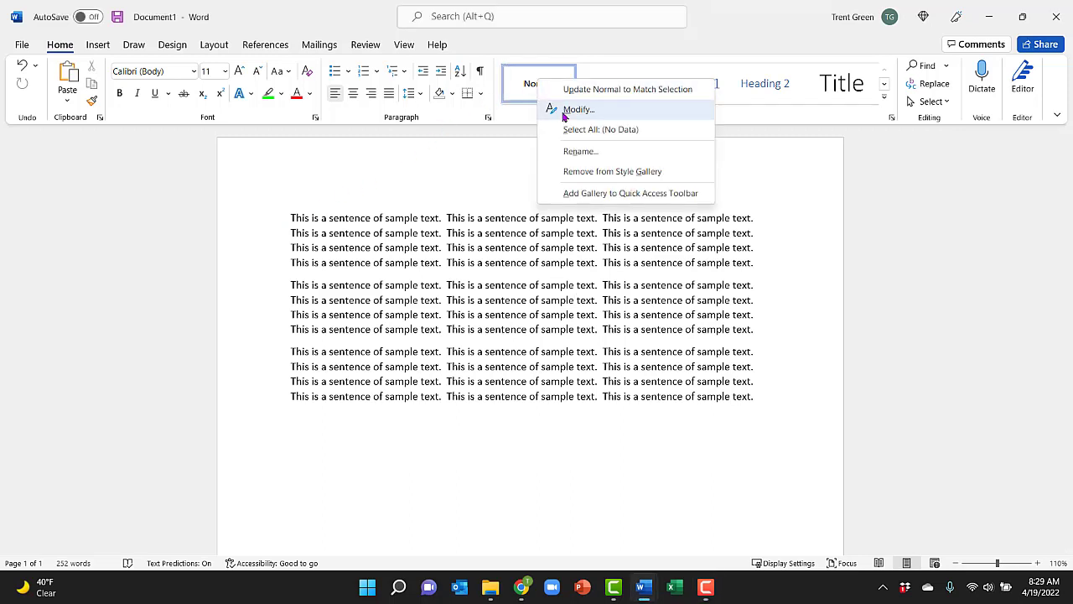
pyautogui.click(563, 111)
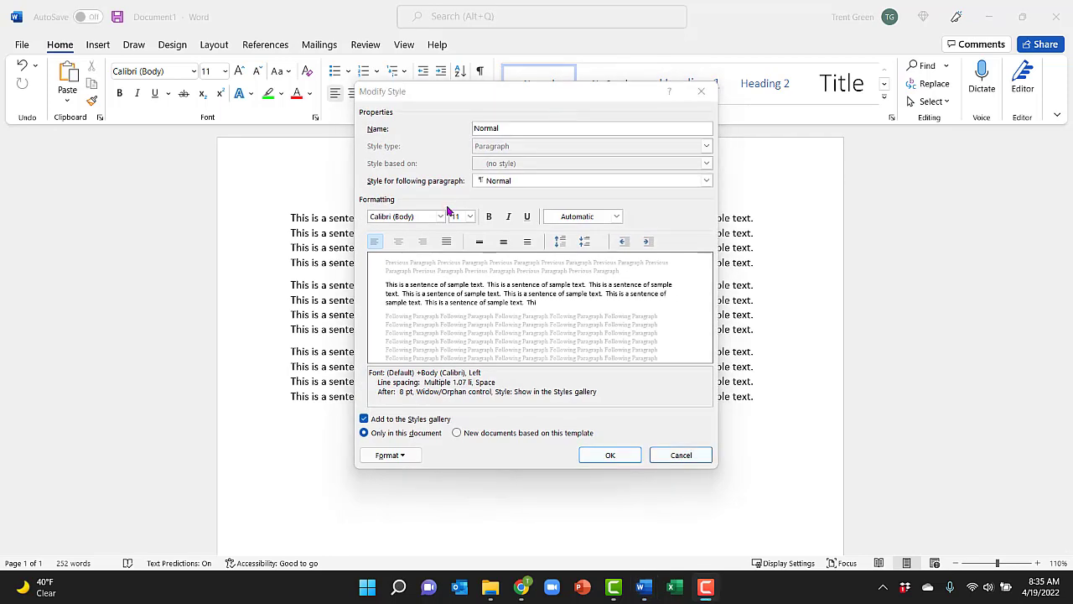
pyautogui.click(442, 216)
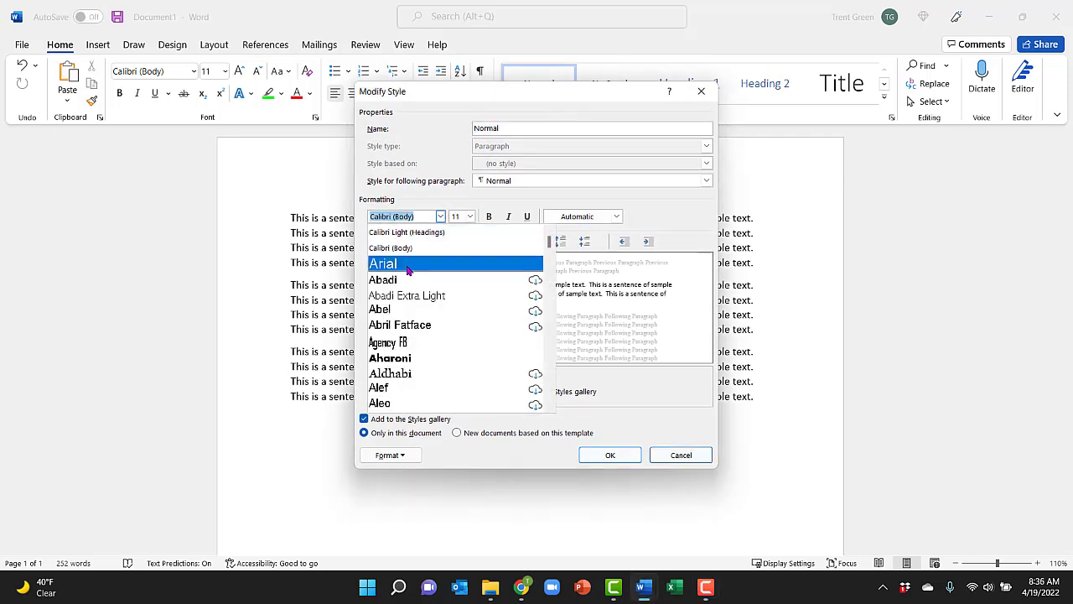
pyautogui.click(413, 263)
pyautogui.click(469, 216)
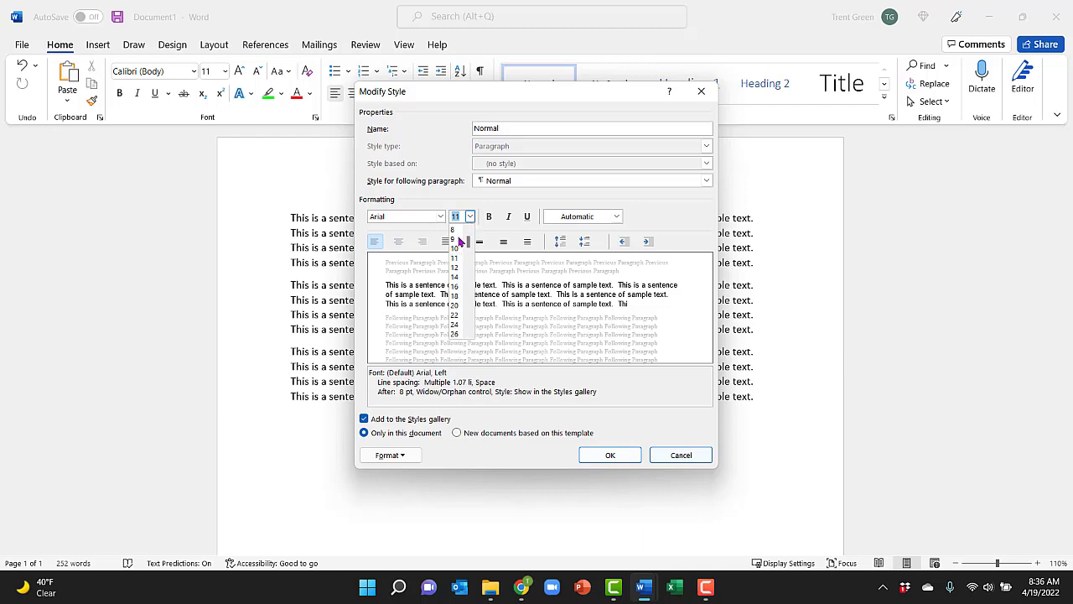
pyautogui.click(454, 277)
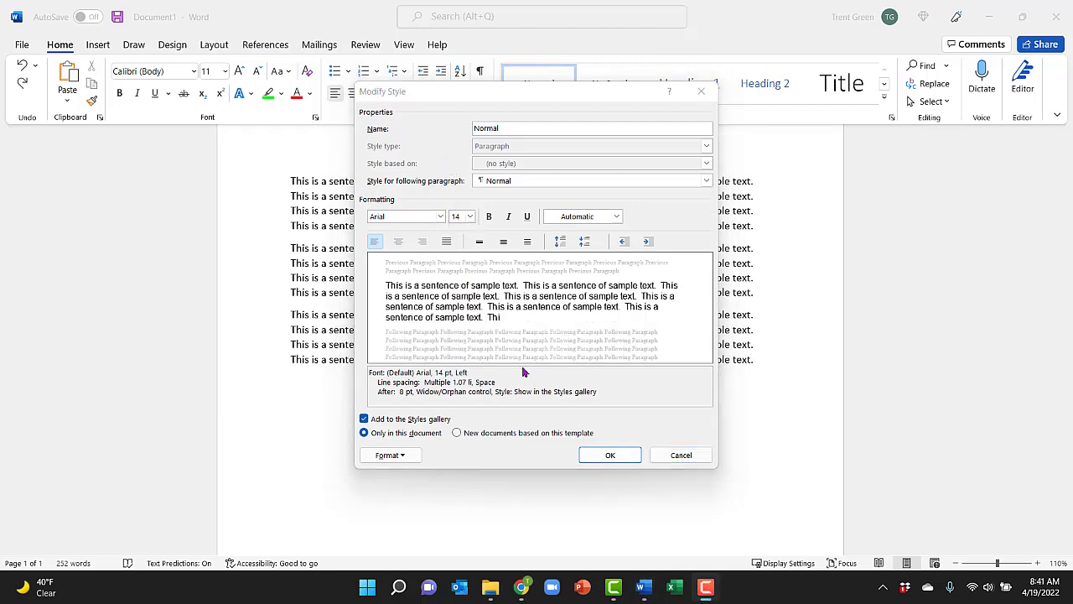
pyautogui.click(610, 453)
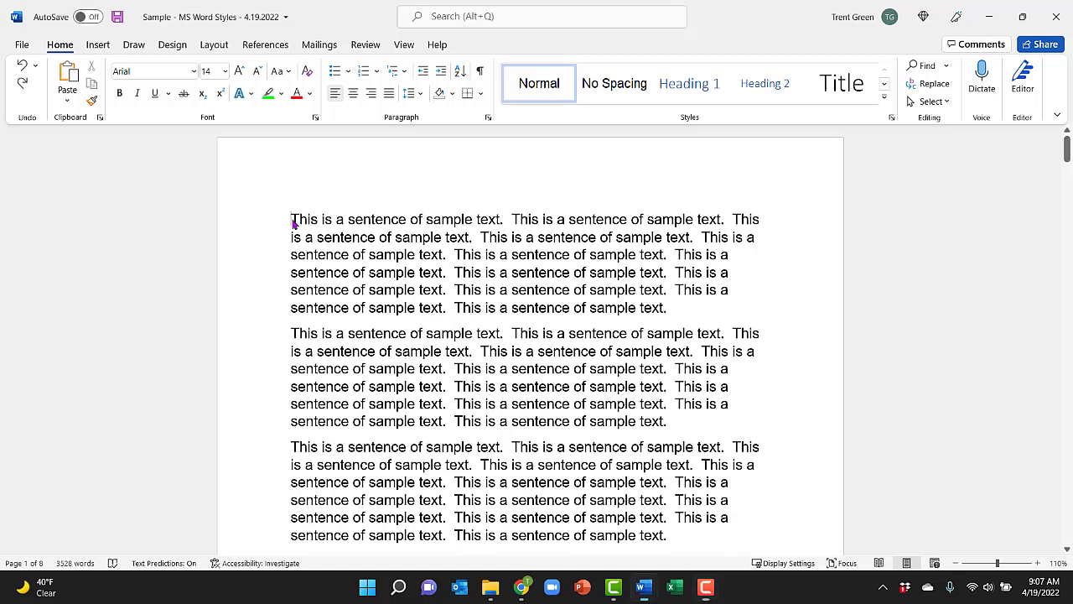
# Step: Insert three empty paragraphs at the document's start and enter "Introduction" in Heading 1 style directly above the first text paragraph
pyautogui.press('Return')
pyautogui.press('Return')
pyautogui.press('Return')
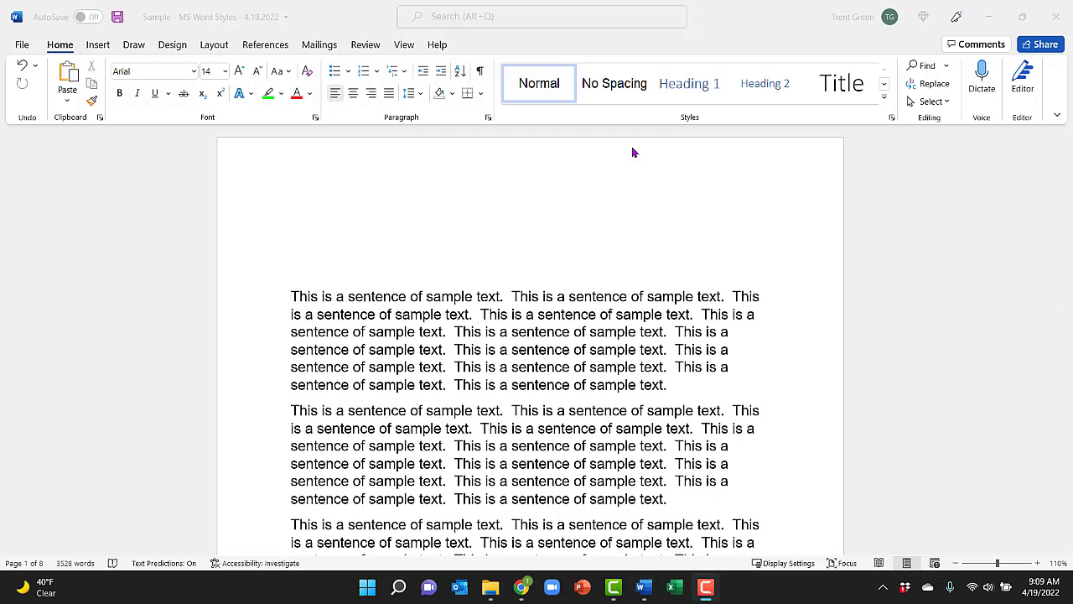
pyautogui.click(293, 273)
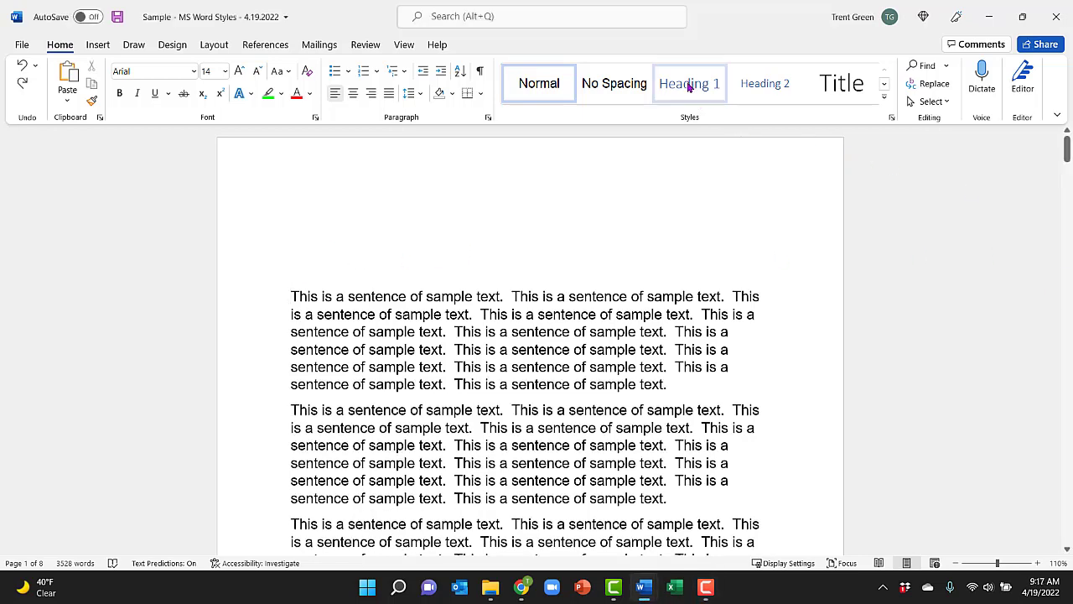
pyautogui.click(688, 85)
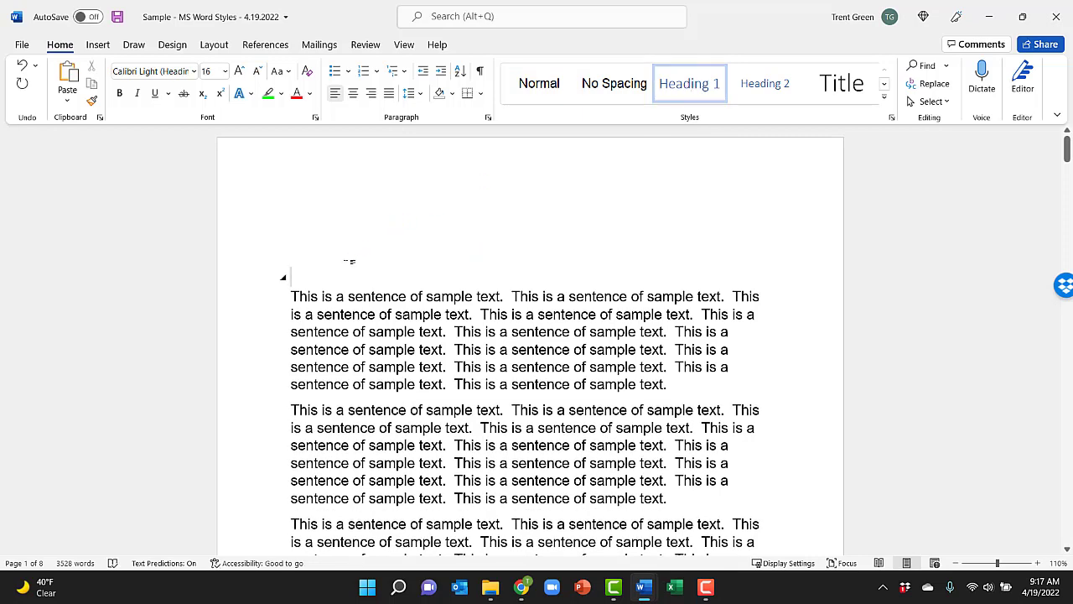
pyautogui.write('Introducti')
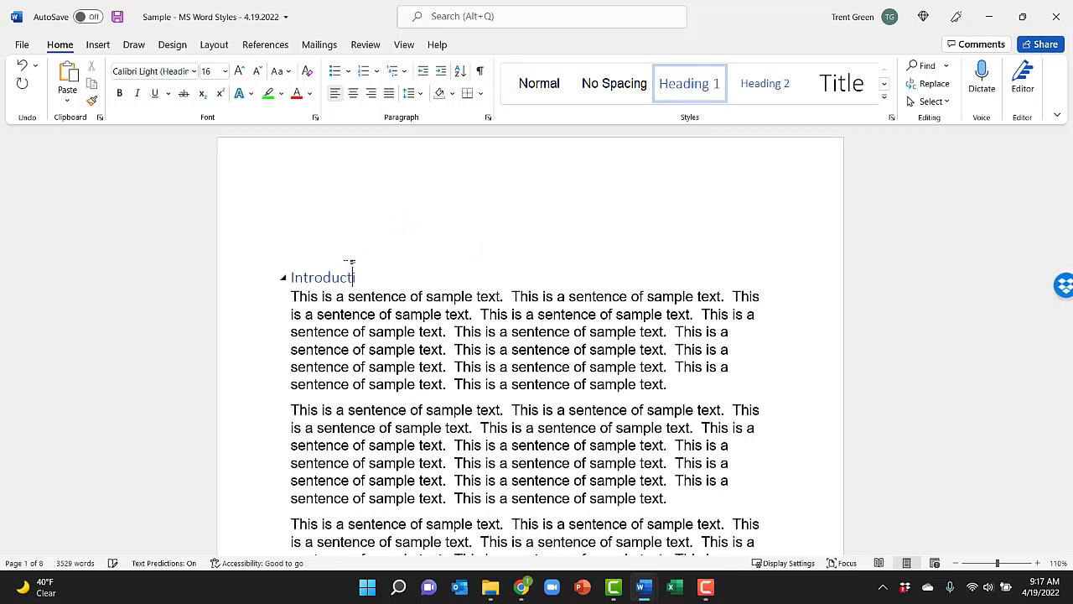
pyautogui.write('on')
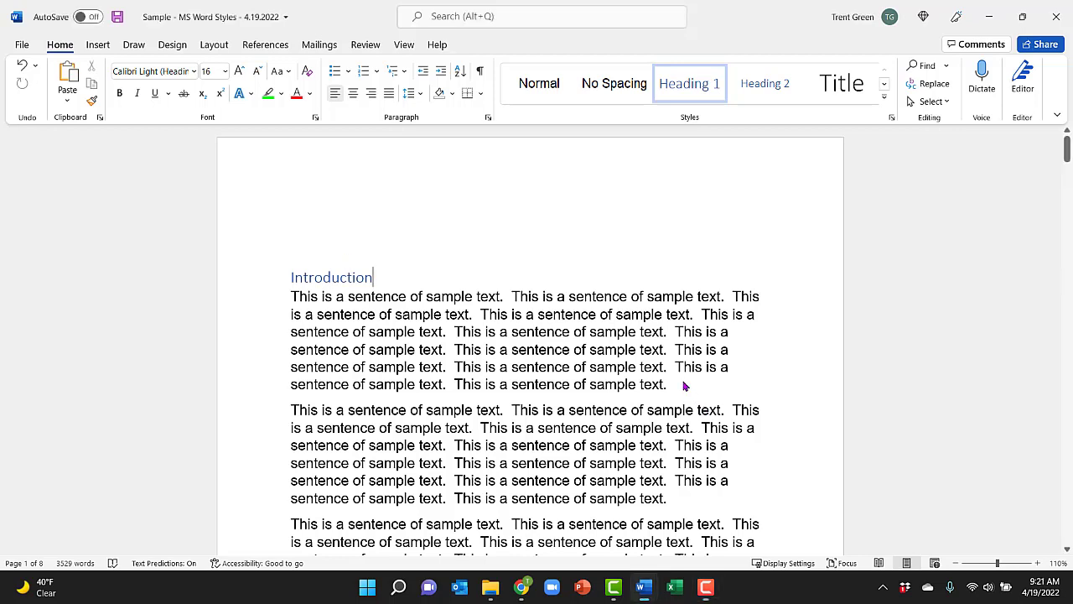
# Step: Add the heading "Sample Chapter" in Heading 1 style after the first paragraph under Introduction
pyautogui.click(682, 384)
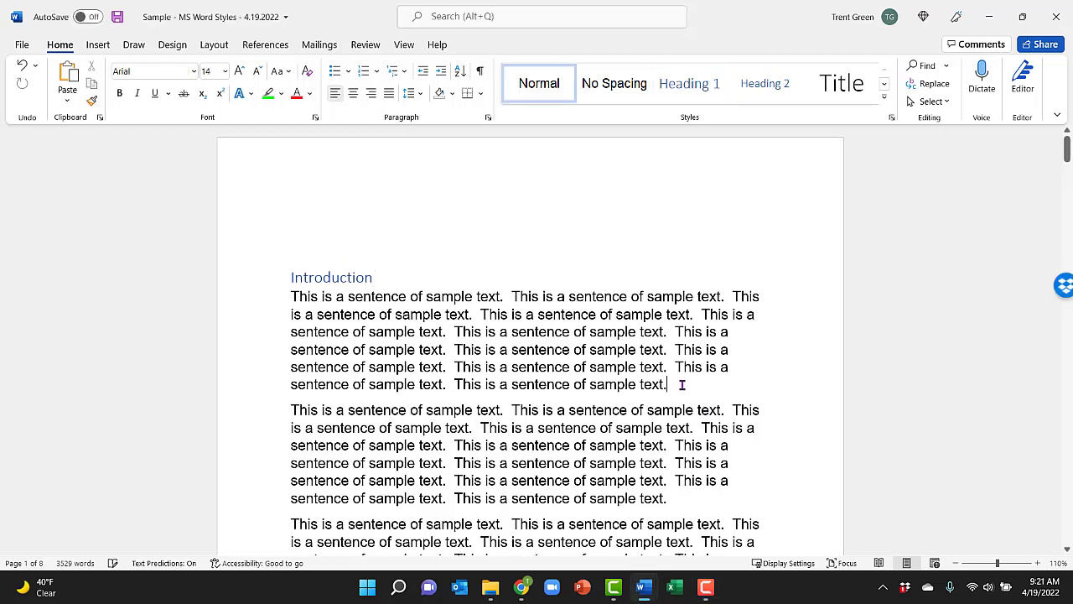
pyautogui.press('Return')
pyautogui.click(694, 87)
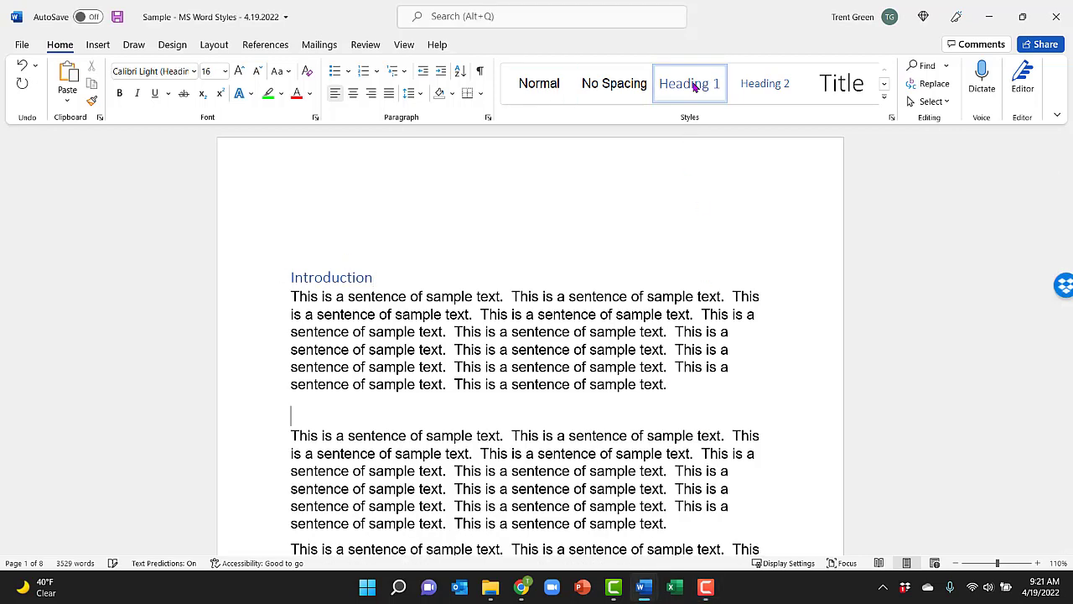
pyautogui.write('Sample Chapter')
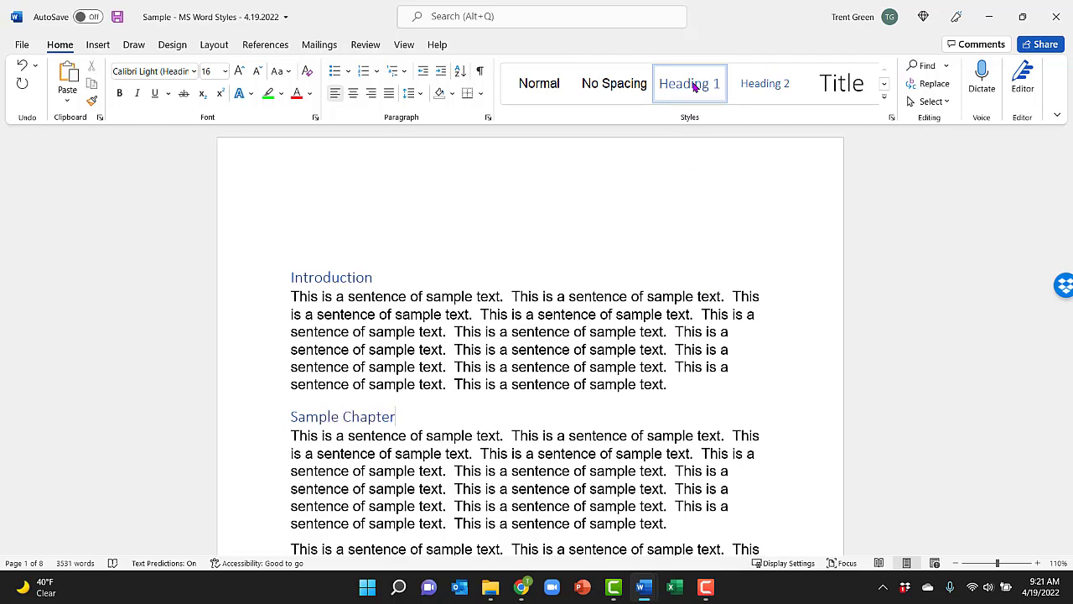
# Step: Add the heading "Another Sample Chapter" in Heading 1 style before the last paragraph on page 3
pyautogui.scroll(-15, 694, 86)
pyautogui.click(684, 281)
pyautogui.press('Return')
pyautogui.write('Anoth')
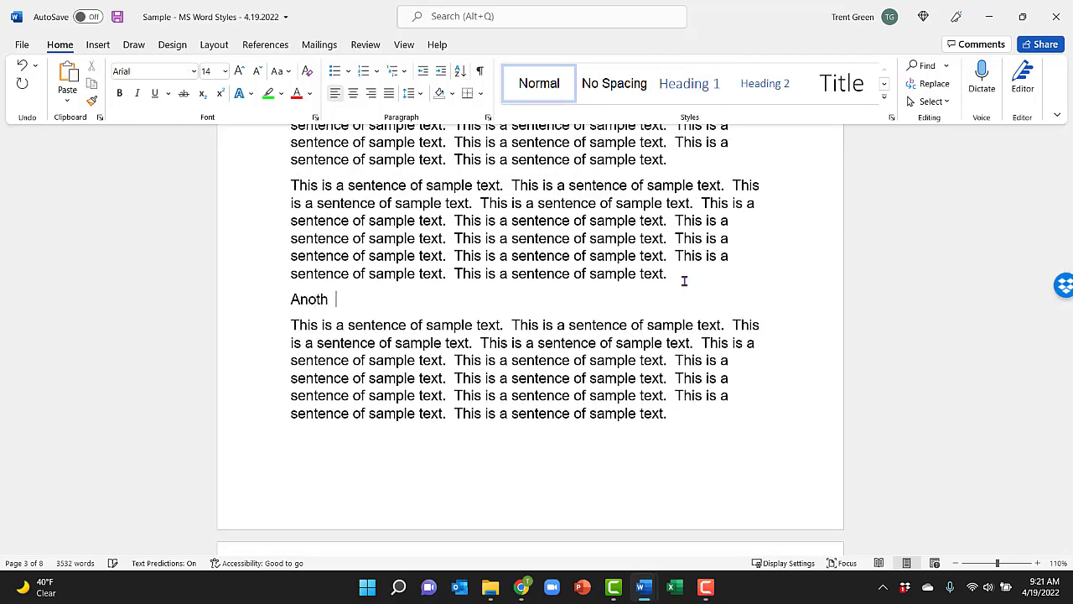
pyautogui.hotkey('ctrl', 'z')
pyautogui.click(696, 87)
pyautogui.write('Another Sample Chapter')
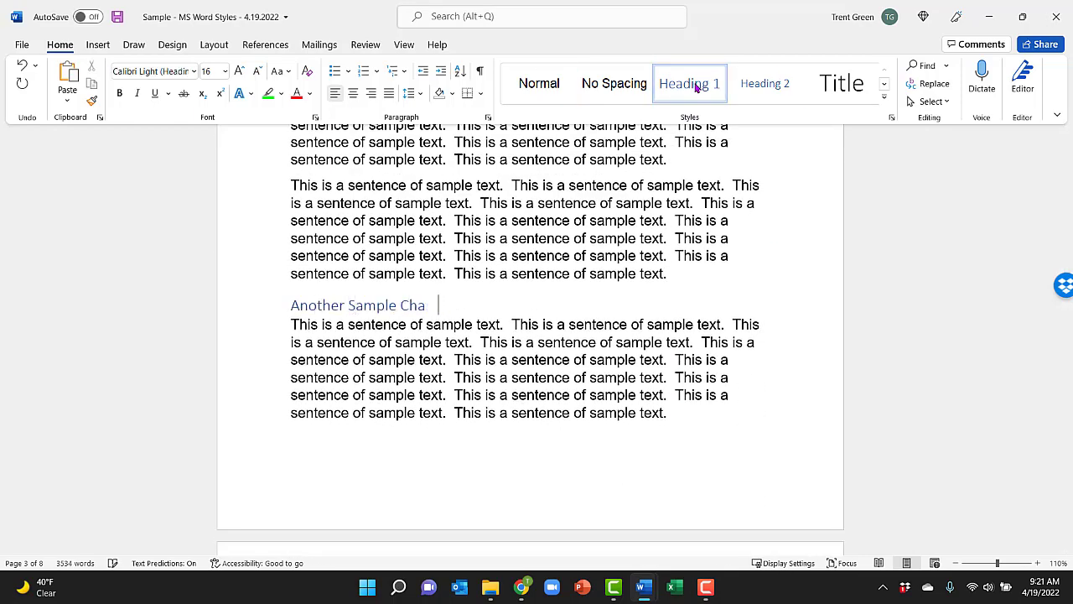
# Step: Add the heading "And Yet Another" in Heading 1 style after the first full paragraph on page 6
pyautogui.scroll(-20, 695, 87)
pyautogui.click(668, 369)
pyautogui.press('Return')
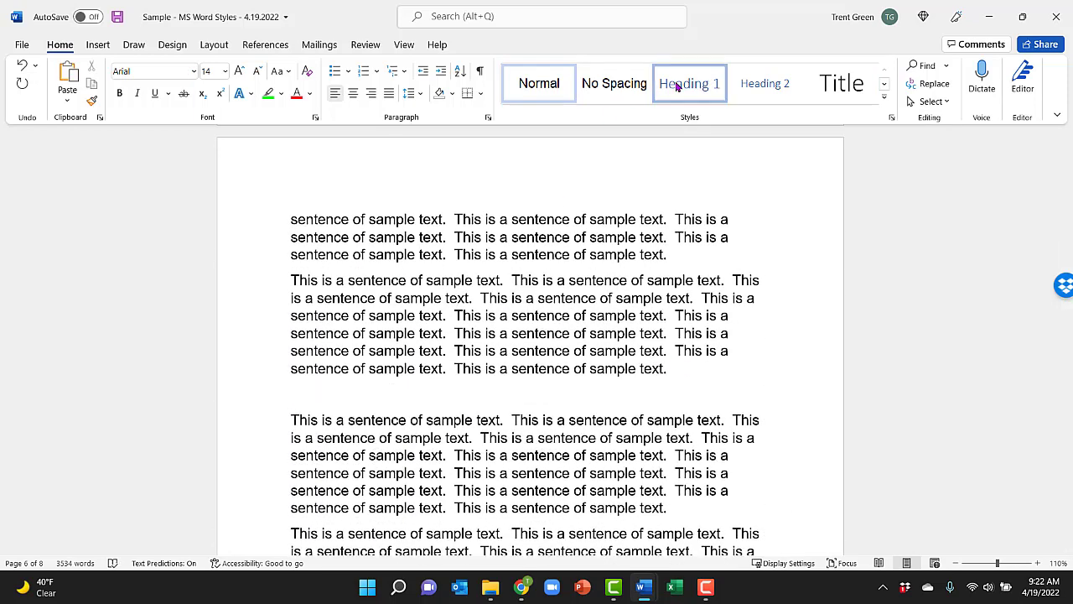
pyautogui.click(677, 84)
pyautogui.write('And Yet Another')
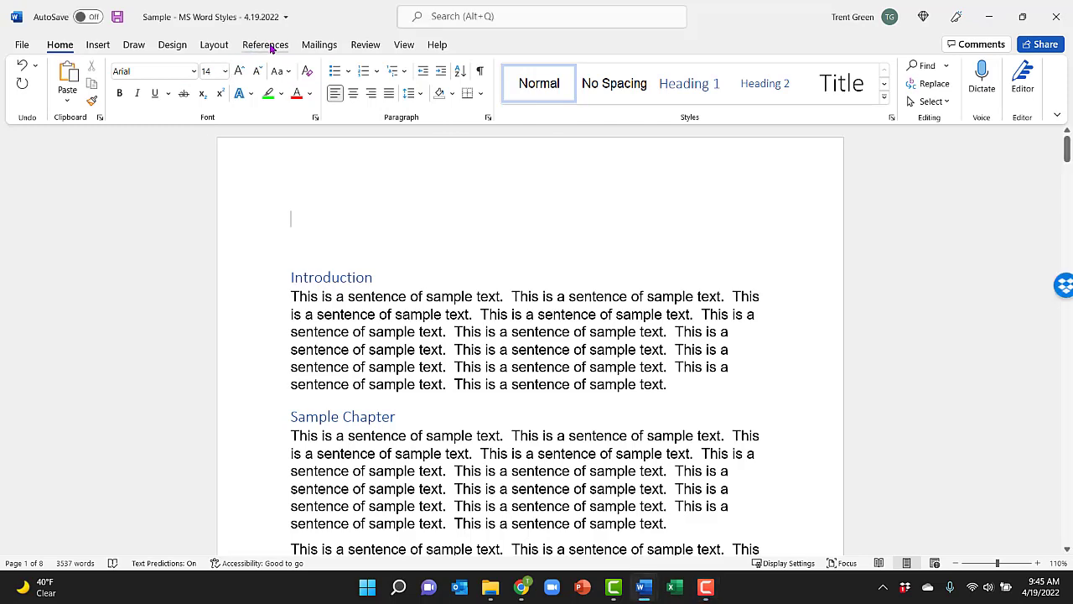
# Step: Insert an Automatic Table 1 table of contents at the start of the document, above the Introduction heading
pyautogui.click(271, 50)
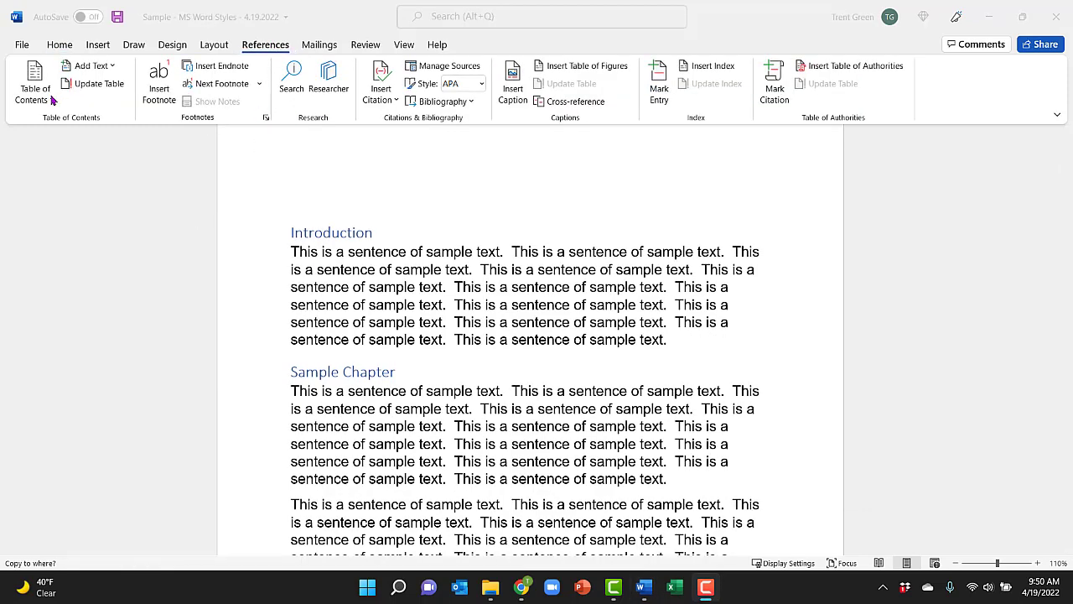
pyautogui.click(50, 97)
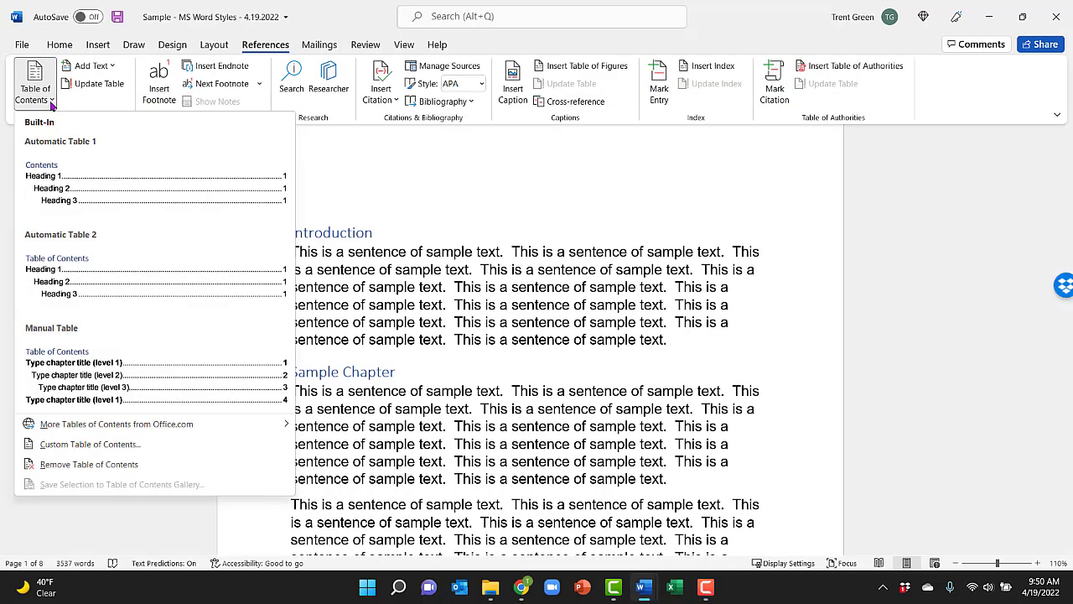
pyautogui.click(63, 186)
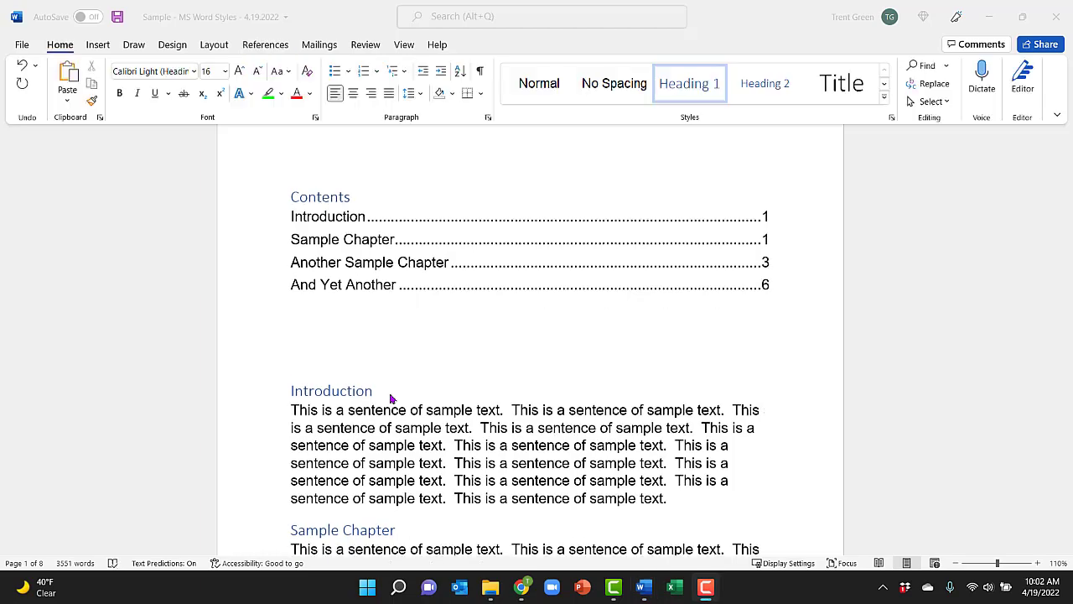
# Step: Add the heading "We Forgot this Chapter" in Heading 1 style after the first full paragraph on page 5
pyautogui.click(391, 400)
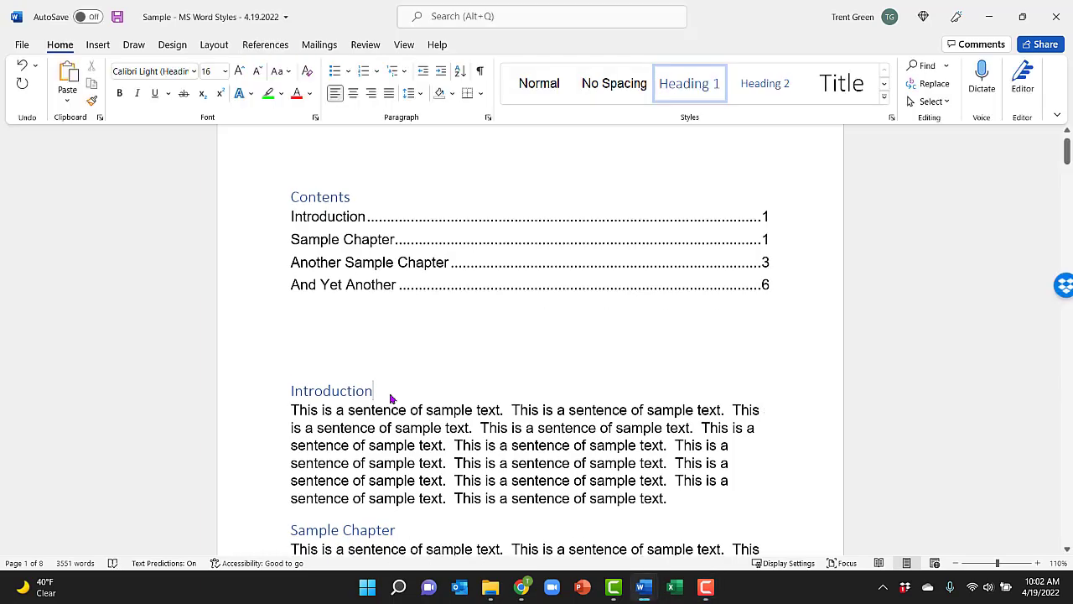
pyautogui.scroll(-5, 390, 400)
pyautogui.press('pagedown')
pyautogui.press('pagedown')
pyautogui.press('pagedown')
pyautogui.press('pagedown')
pyautogui.press('pagedown')
pyautogui.press('pagedown')
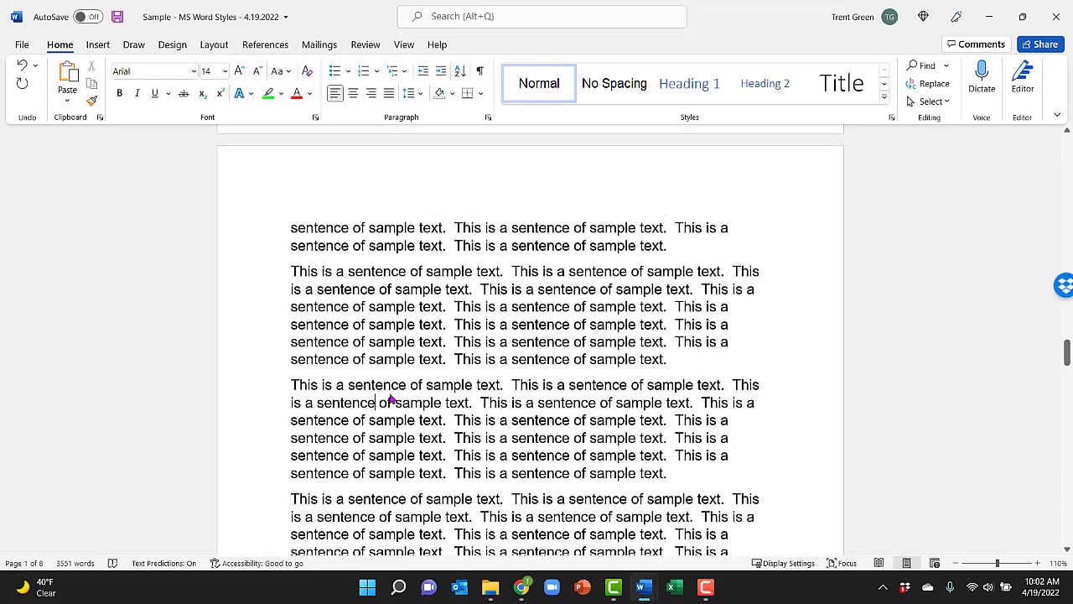
pyautogui.click(676, 353)
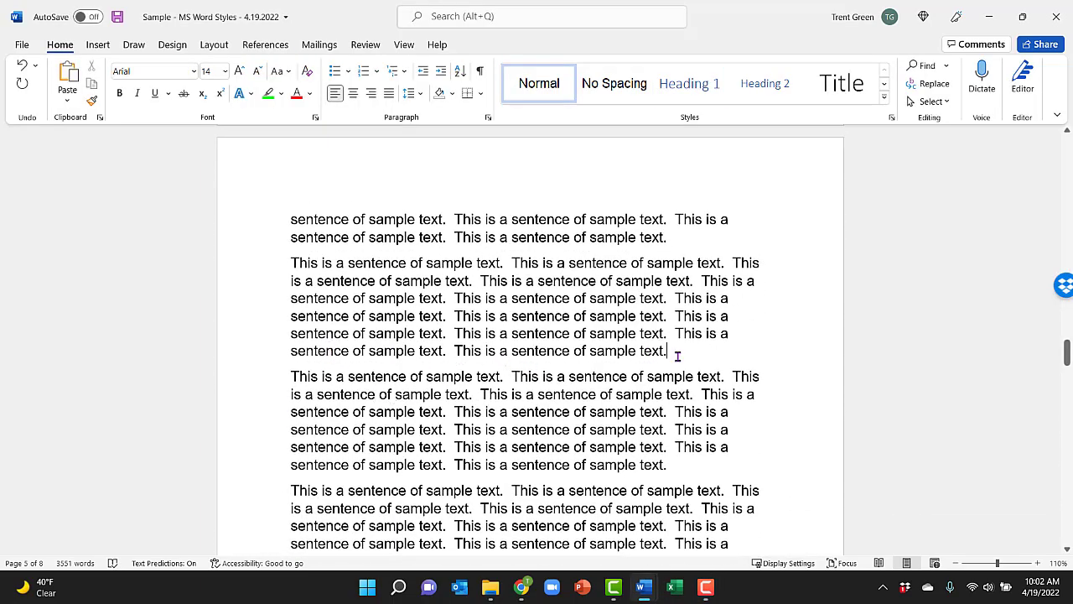
pyautogui.press('Return')
pyautogui.click(662, 84)
pyautogui.write('We For')
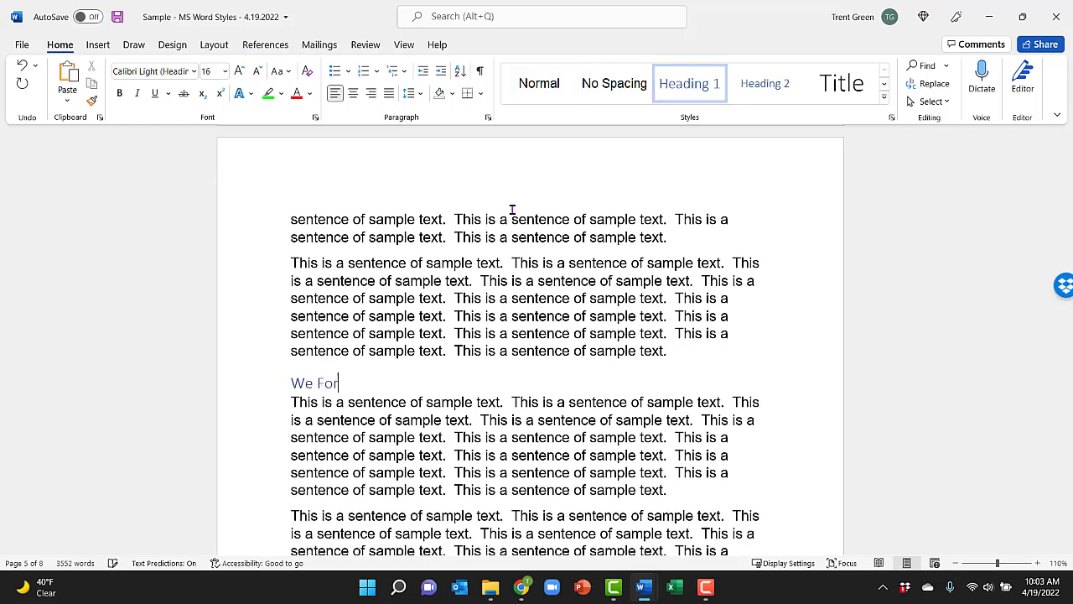
pyautogui.write('got this Chapter')
# Step: Update the entire table of contents at the start of the document
pyautogui.scroll(3, 455, 526)
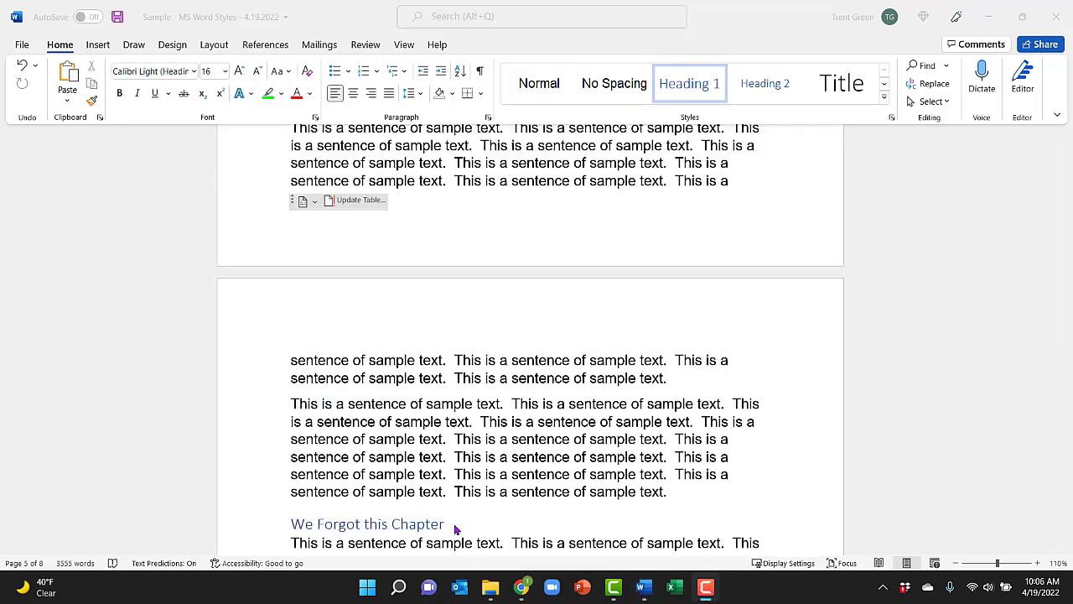
pyautogui.hotkey('ctrl', 'Home')
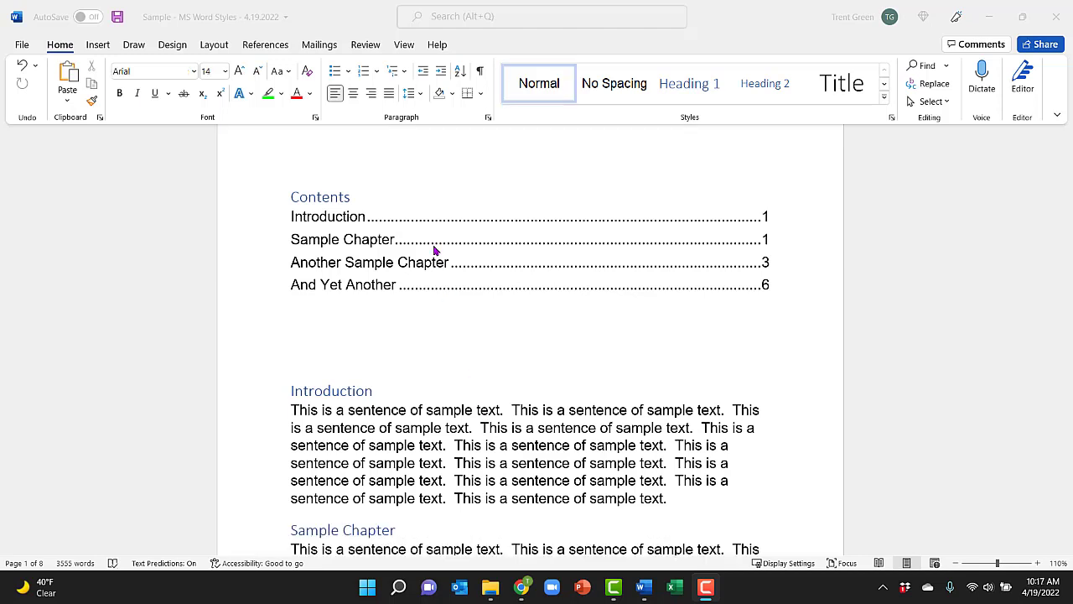
pyautogui.click(433, 246)
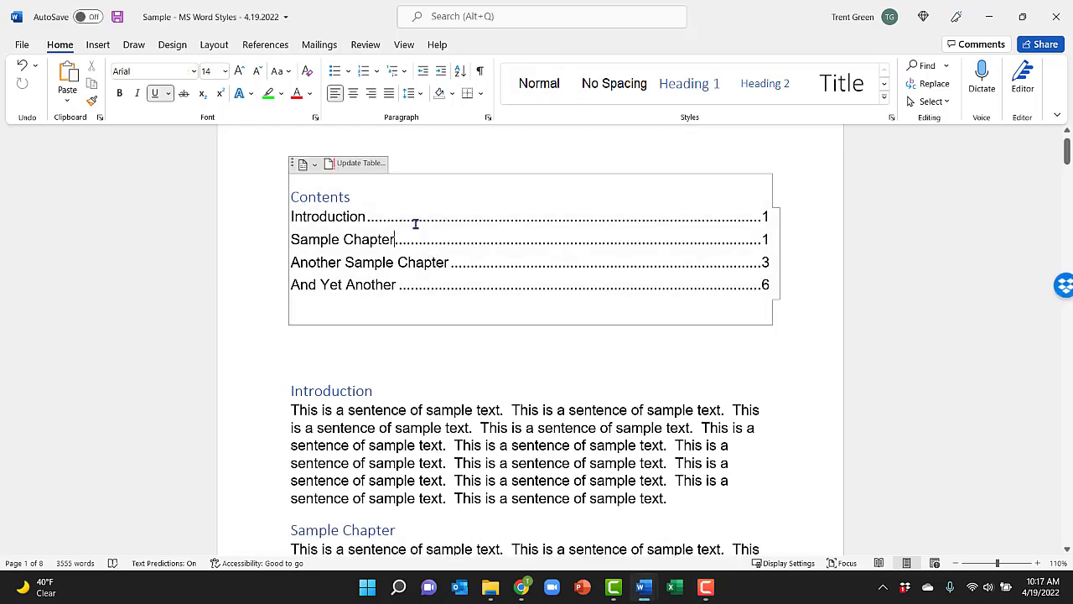
pyautogui.click(359, 165)
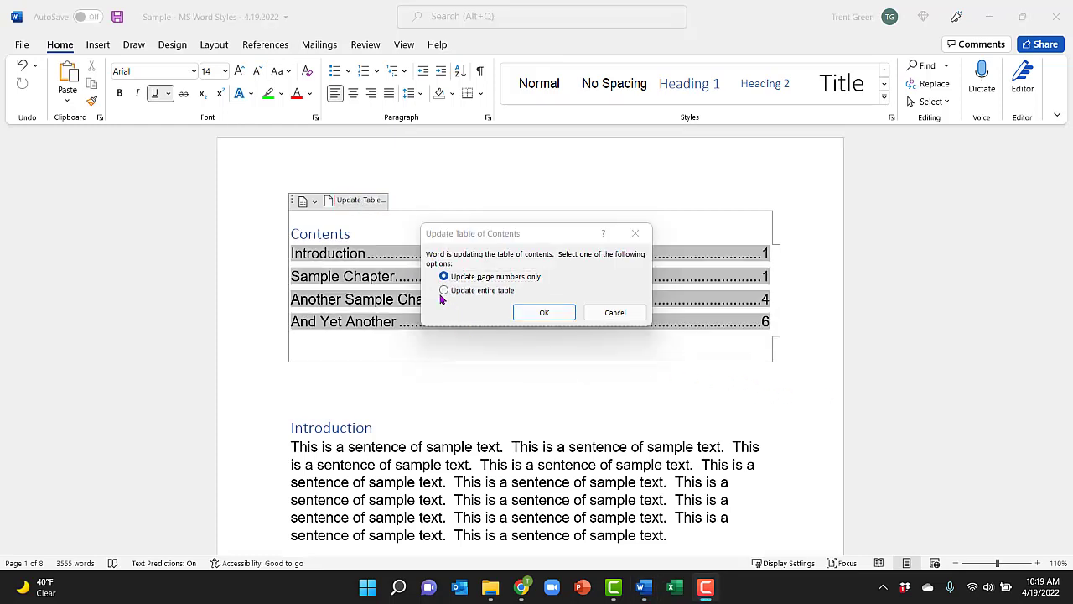
pyautogui.click(442, 291)
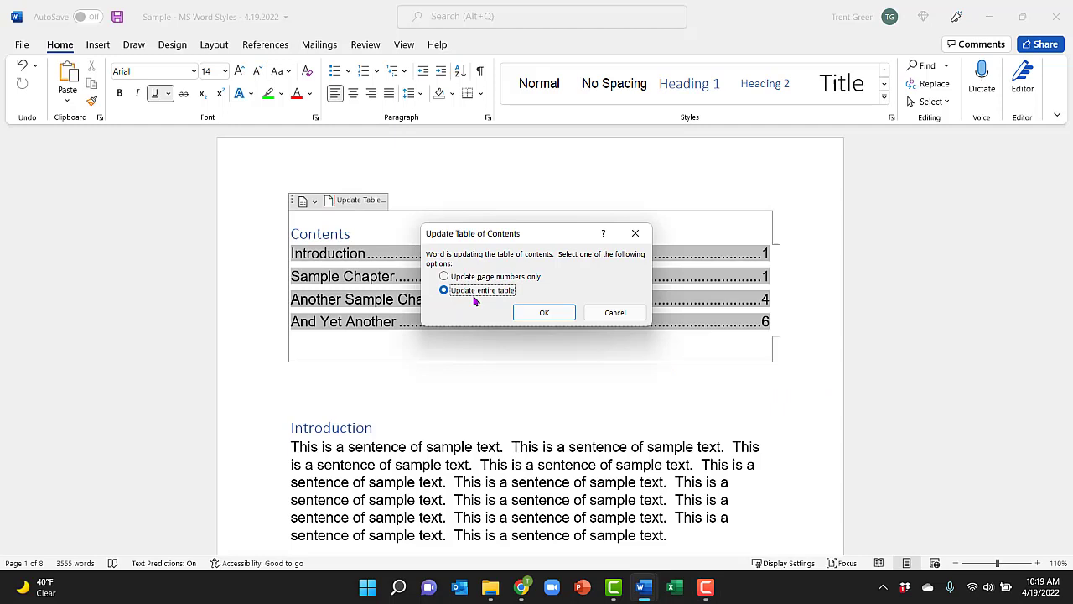
pyautogui.click(539, 312)
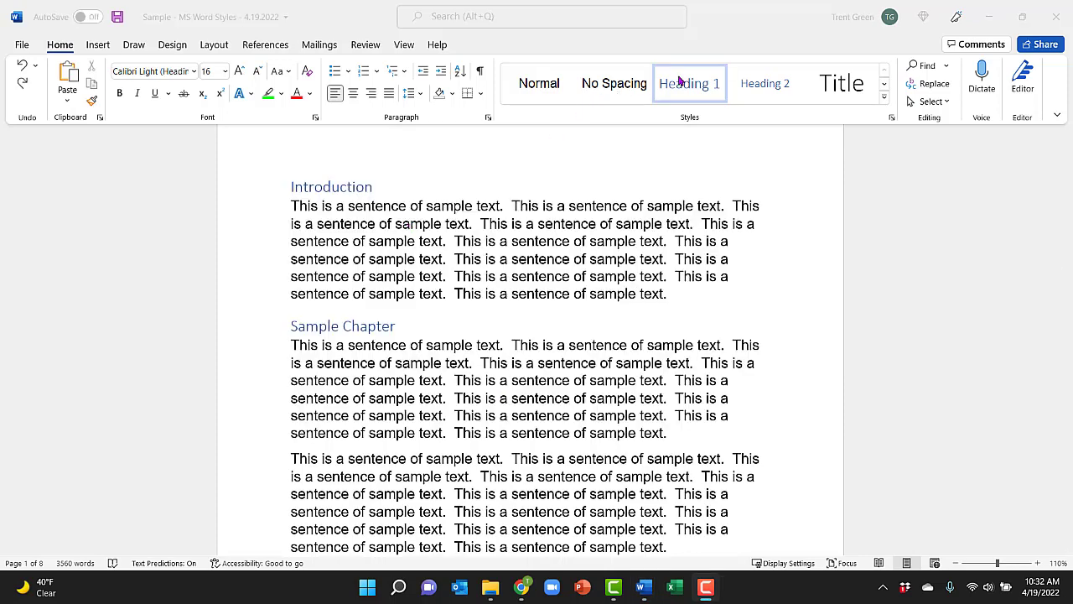
# Step: Modify the Heading 1 style to black, bold, underlined Arial at 24 pt
pyautogui.rightClick(681, 82)
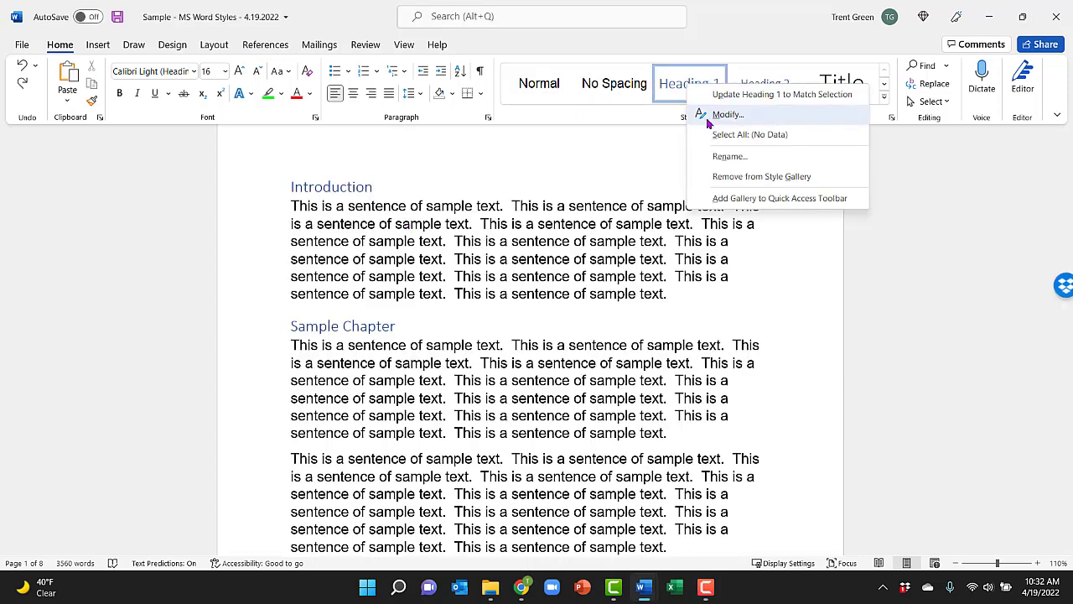
pyautogui.click(689, 113)
pyautogui.click(617, 216)
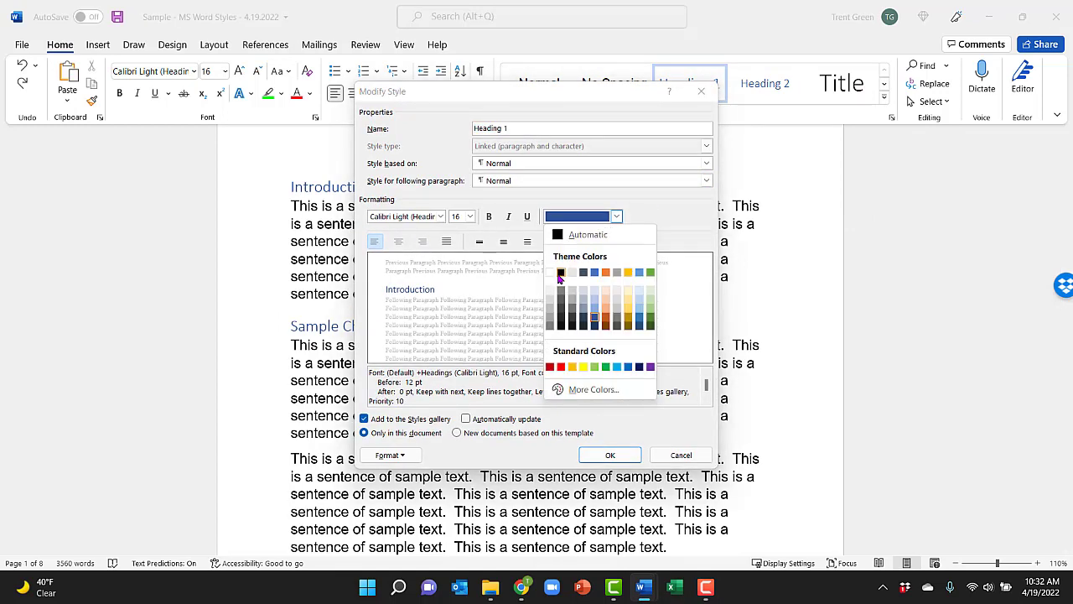
pyautogui.click(560, 275)
pyautogui.click(440, 216)
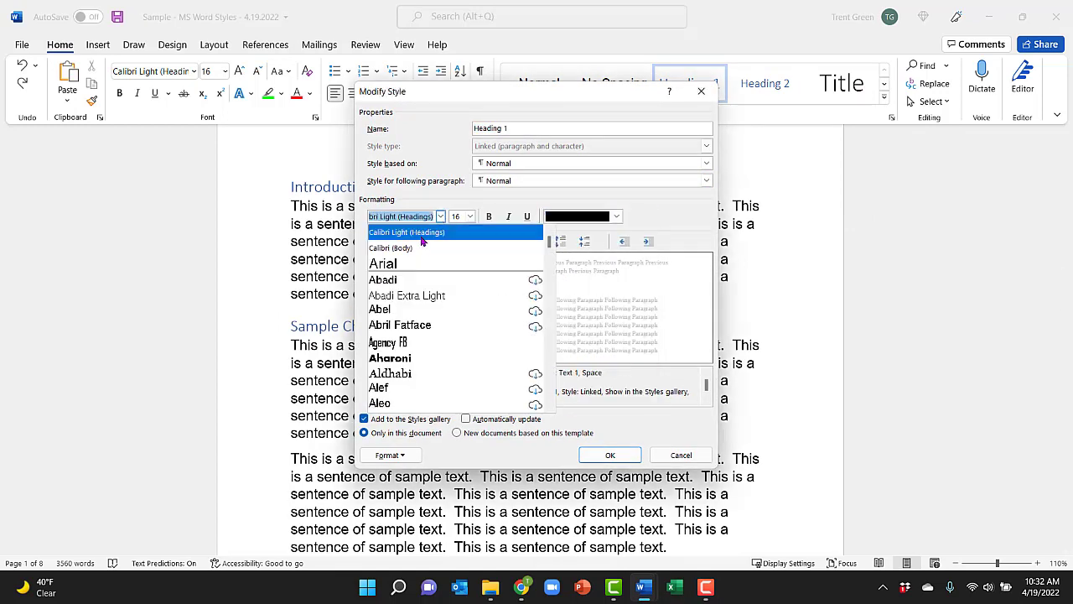
pyautogui.click(410, 264)
pyautogui.click(471, 216)
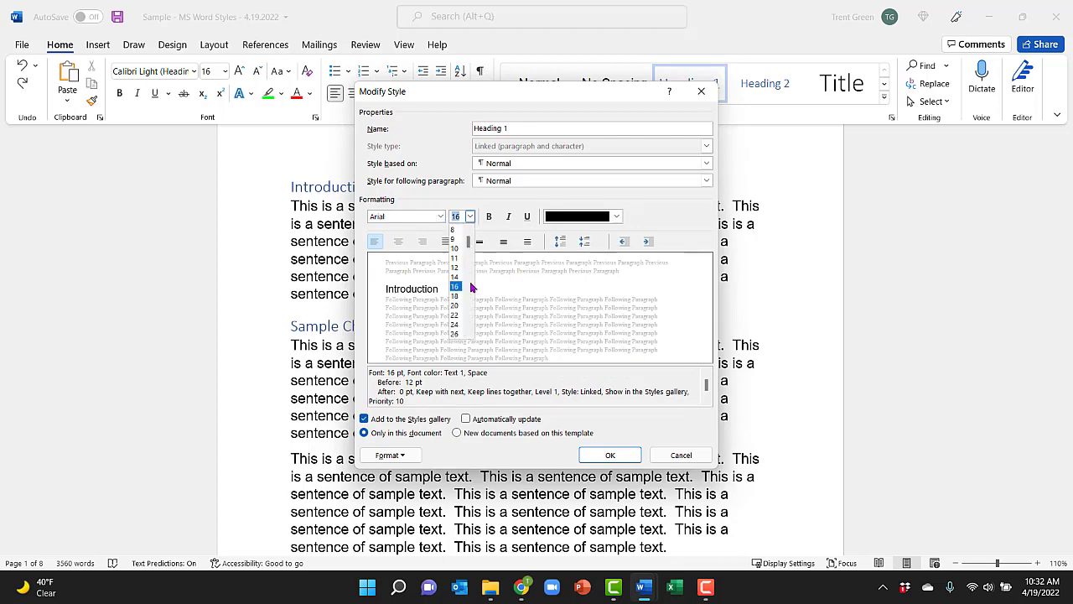
pyautogui.click(454, 324)
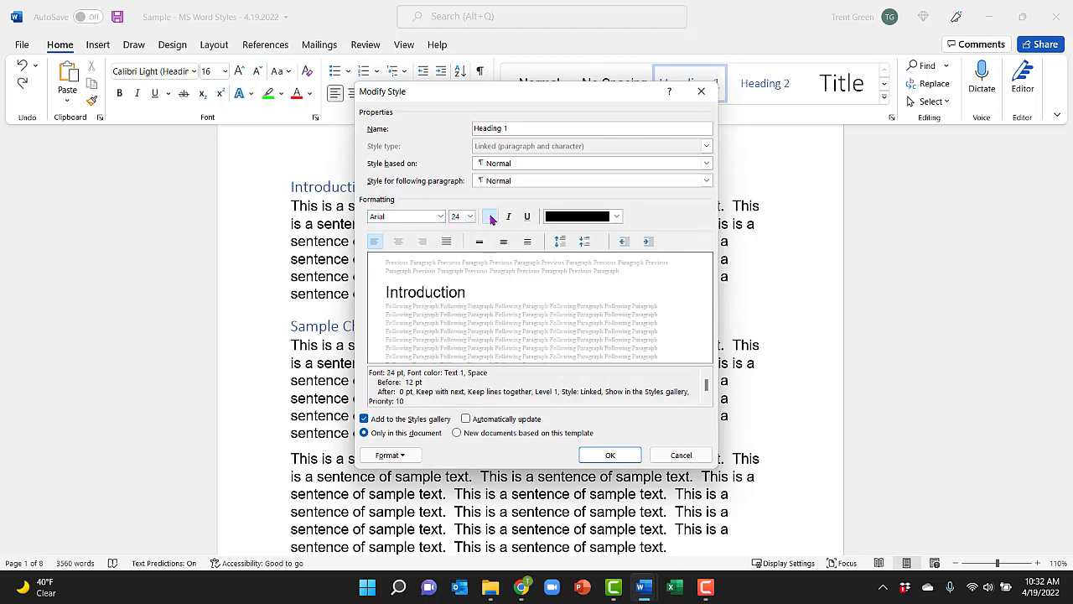
pyautogui.click(488, 216)
pyautogui.click(528, 216)
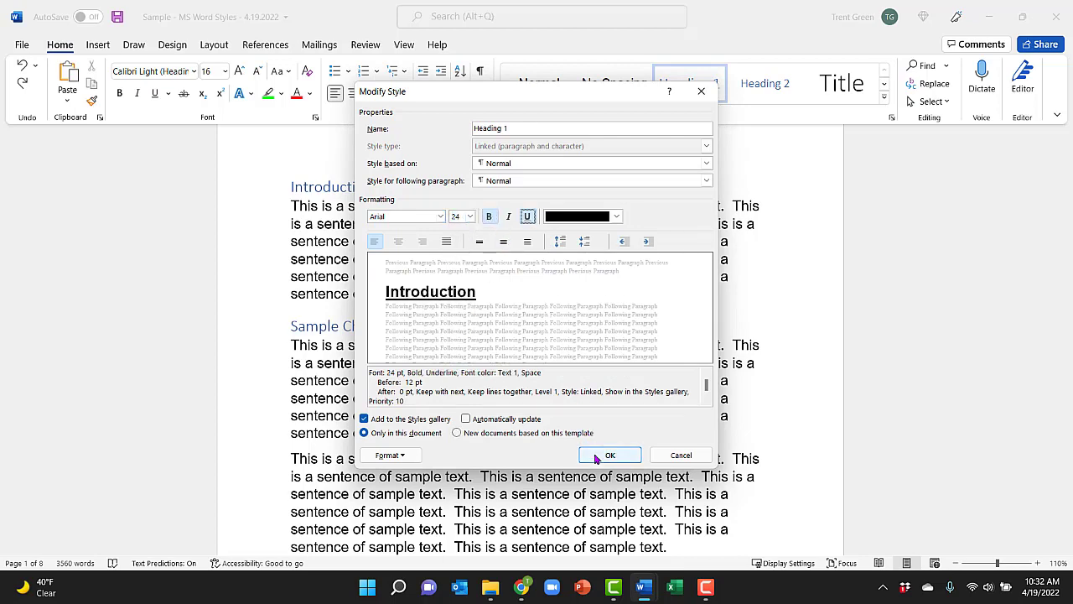
pyautogui.click(598, 457)
# Step: Check the restyled chapter headings and follow the table of contents entry for "And Yet Another"
pyautogui.scroll(-10, 414, 288)
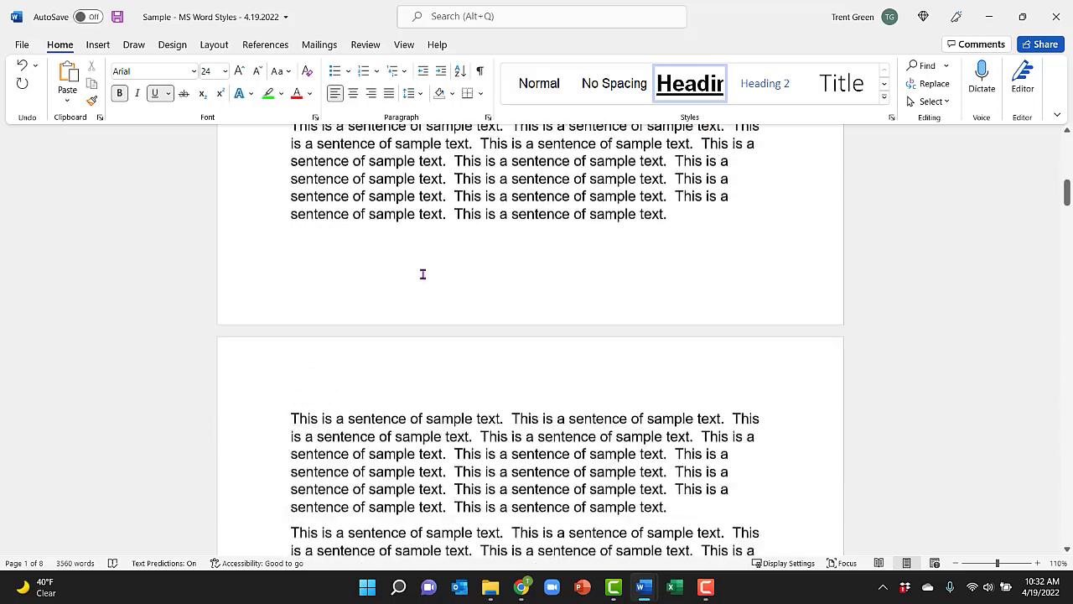
pyautogui.scroll(-10, 422, 273)
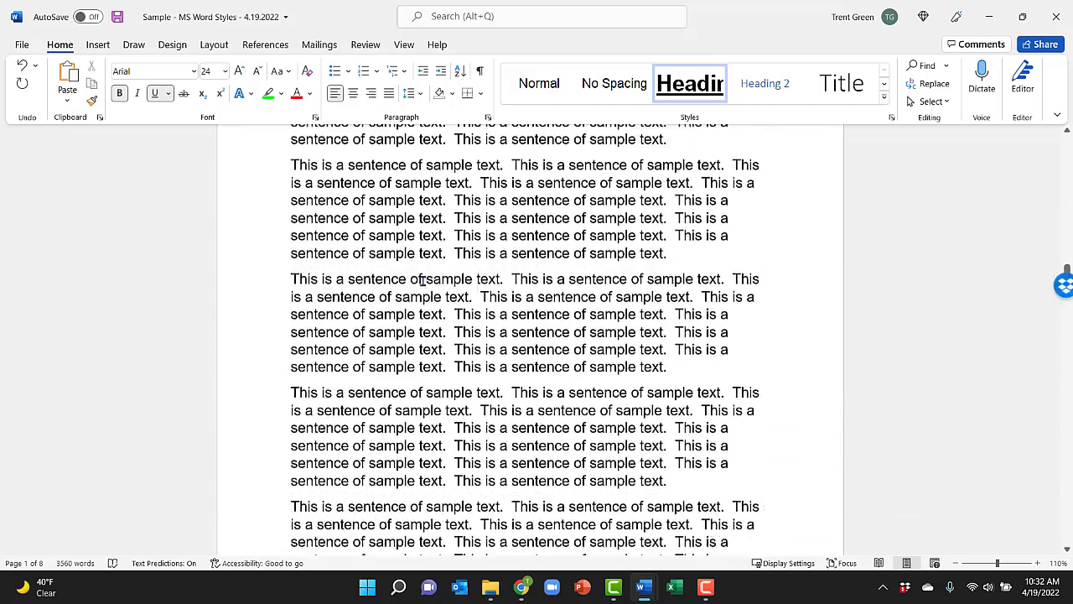
pyautogui.scroll(-10, 423, 281)
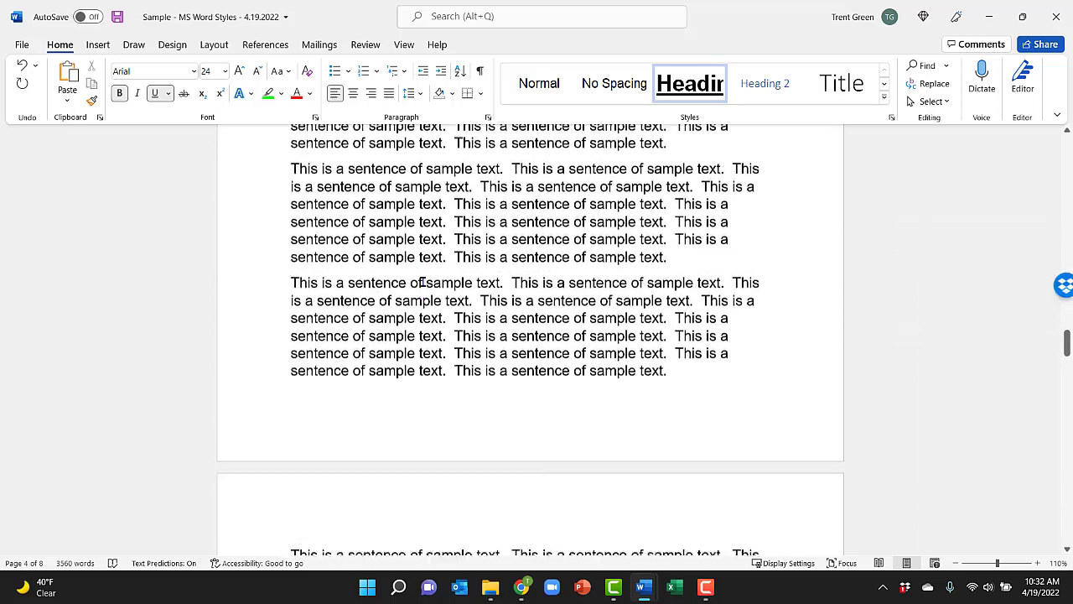
pyautogui.scroll(-5, 422, 283)
pyautogui.scroll(2, 423, 282)
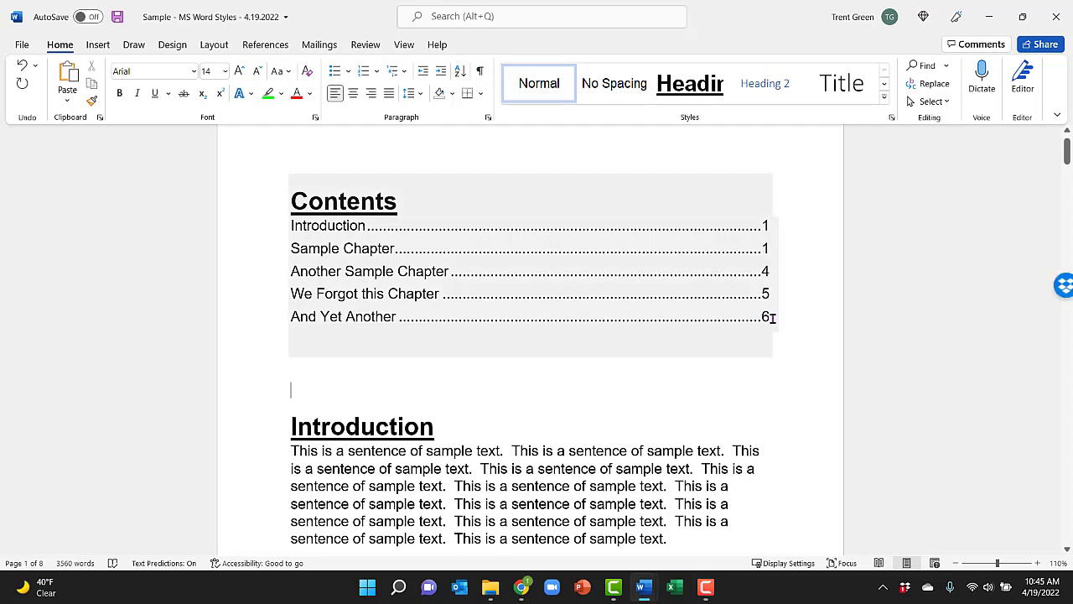
pyautogui.keyDown('ctrl'); pyautogui.click(766, 320); pyautogui.keyUp('ctrl')
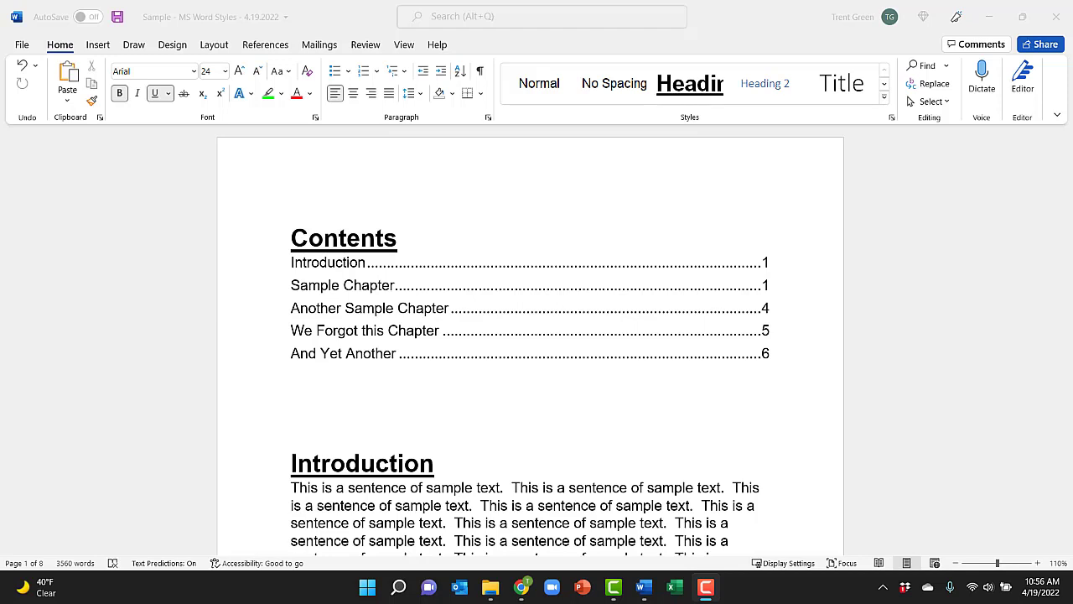
# Step: Go to "We Forgot this Chapter" from the table of contents and cut the chapter's heading and text up to "And Yet Another"
pyautogui.click(765, 334)
pyautogui.keyDown('ctrl'); pyautogui.click(765, 333); pyautogui.keyUp('ctrl')
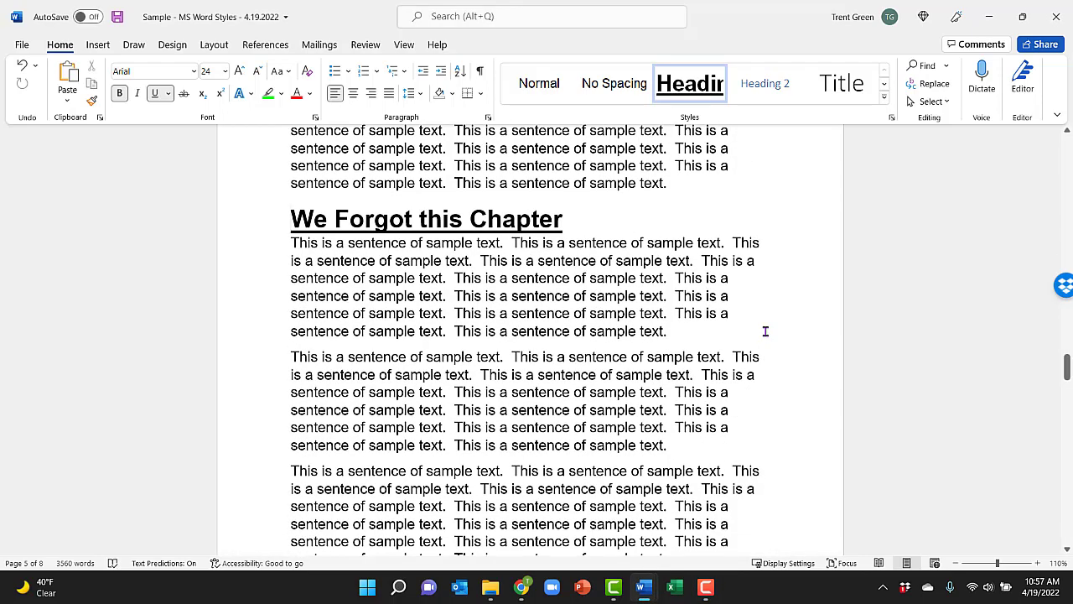
pyautogui.hotkey('shift', 'pagedown')
pyautogui.hotkey('shift', 'pagedown')
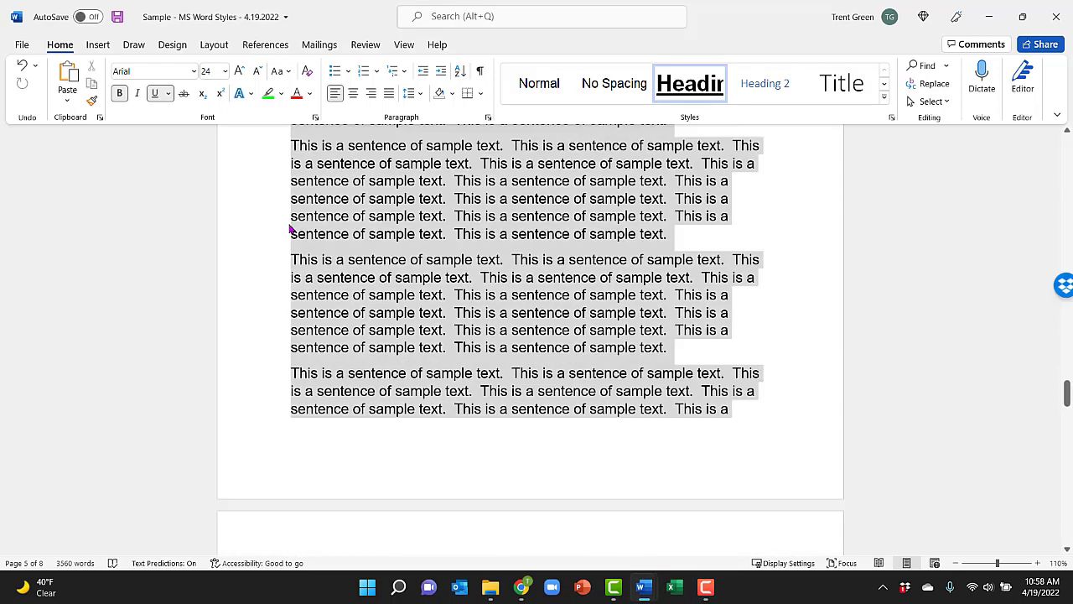
pyautogui.hotkey('shift', 'Down')
pyautogui.hotkey('shift', 'Down')
pyautogui.hotkey('shift', 'Down')
pyautogui.hotkey('shift', 'Down')
pyautogui.hotkey('shift', 'Down')
pyautogui.hotkey('shift', 'Down')
pyautogui.hotkey('shift', 'Down')
pyautogui.hotkey('shift', 'Down')
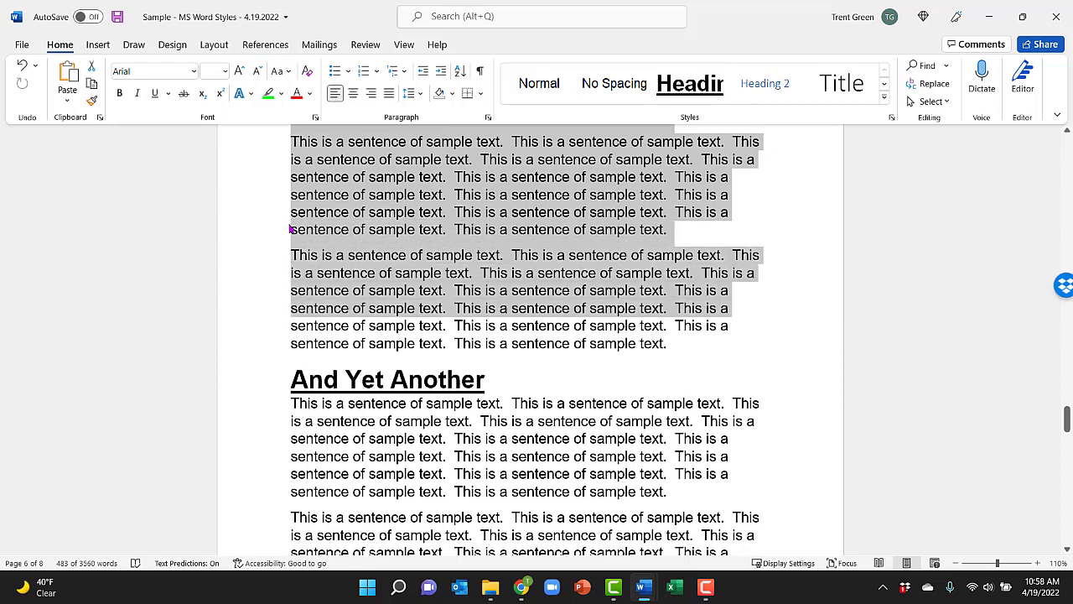
pyautogui.press('Delete')
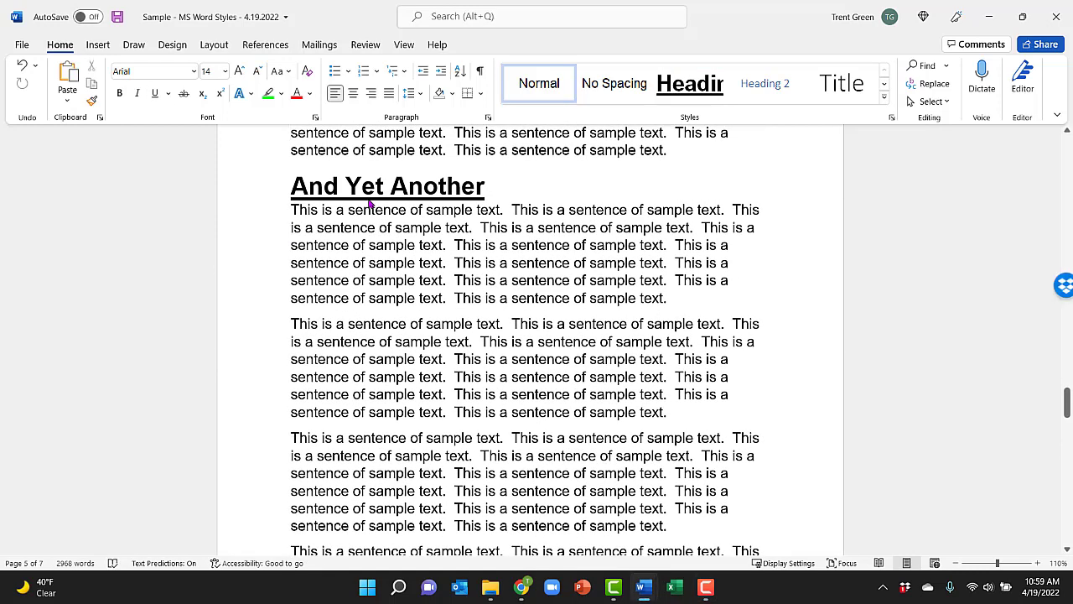
# Step: Paste the cut "We Forgot this Chapter" section at the very end of the document
pyautogui.hotkey('ctrl', 'End')
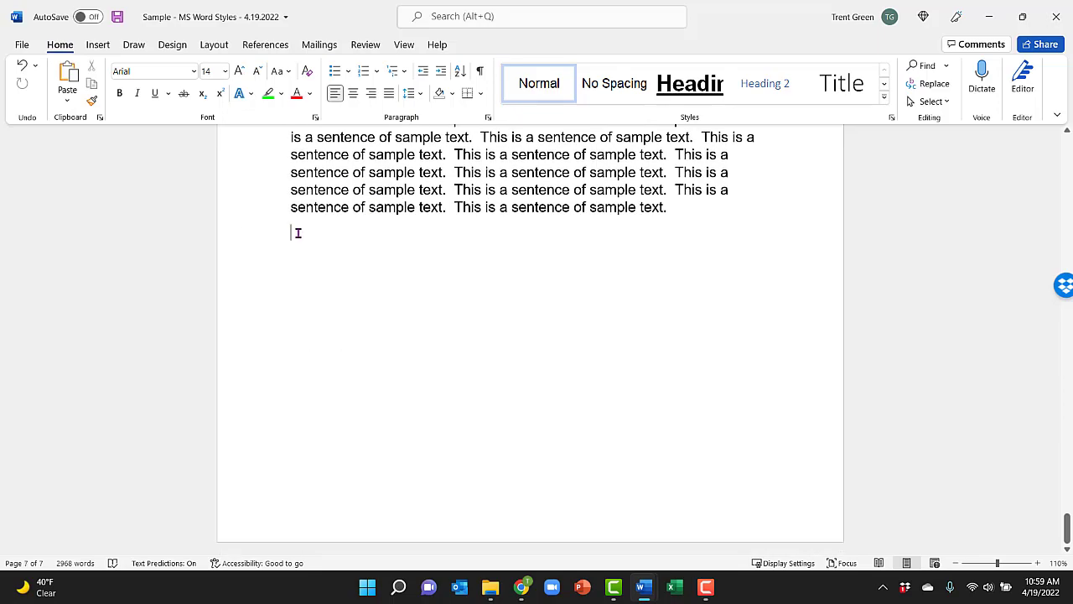
pyautogui.hotkey('ctrl', 'v')
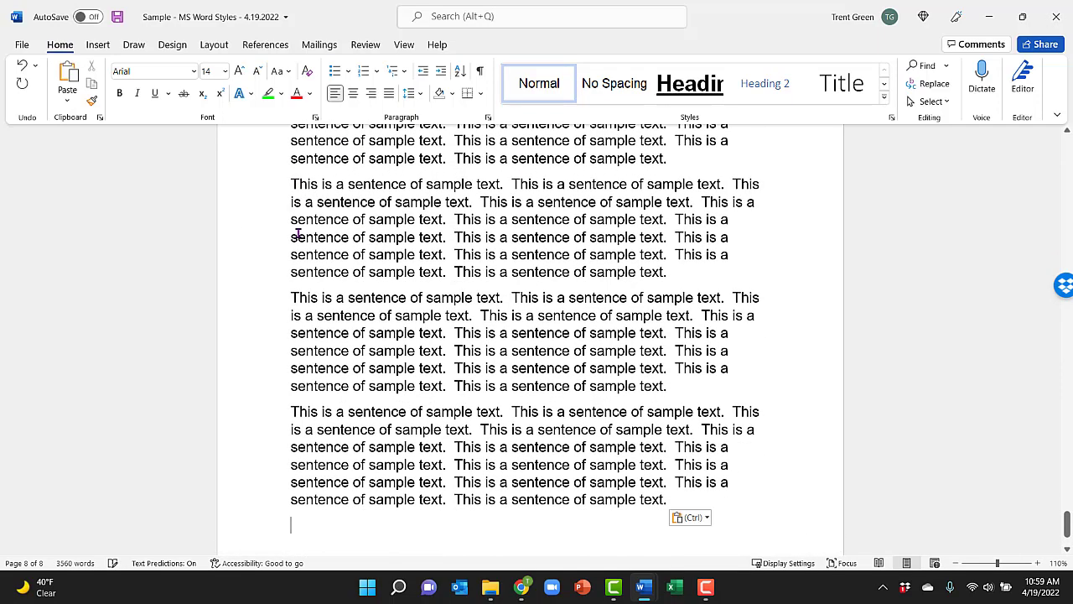
pyautogui.scroll(10, 297, 234)
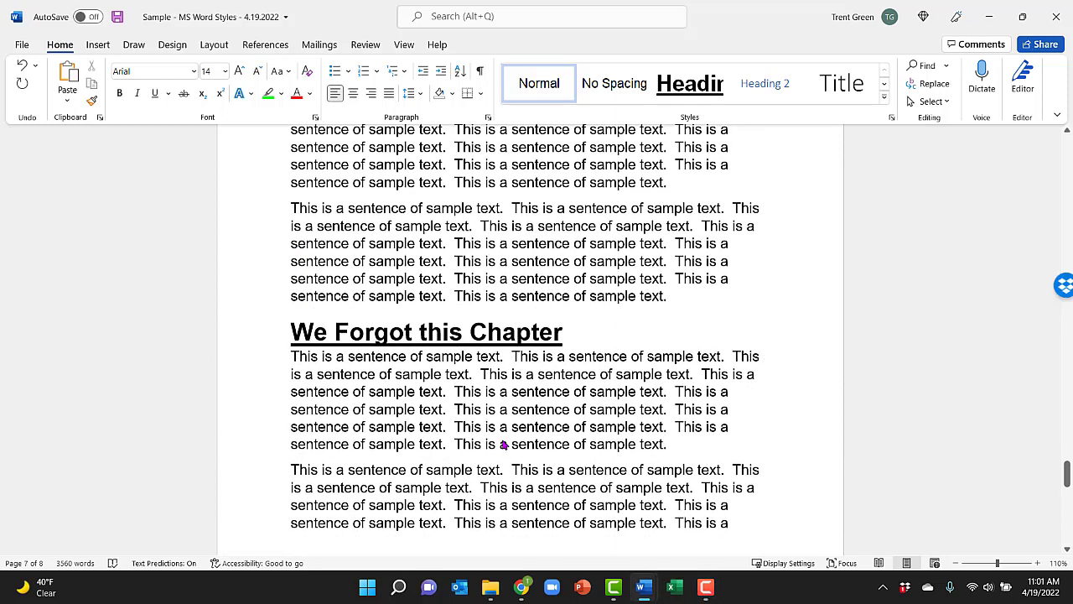
# Step: Update the entire table of contents to reflect the new chapter order
pyautogui.hotkey('ctrl', 'Home')
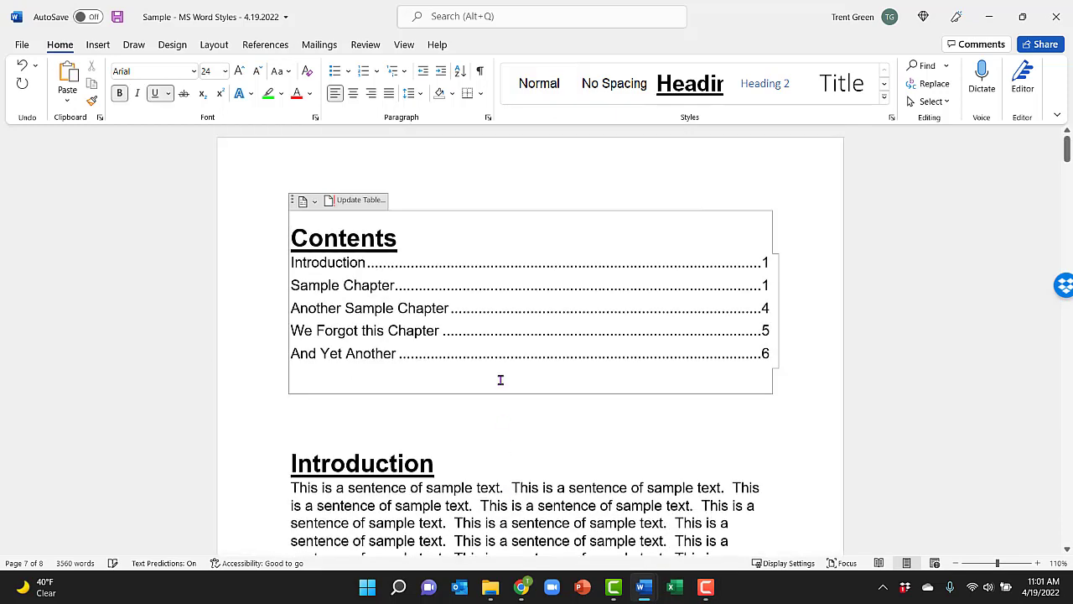
pyautogui.click(361, 200)
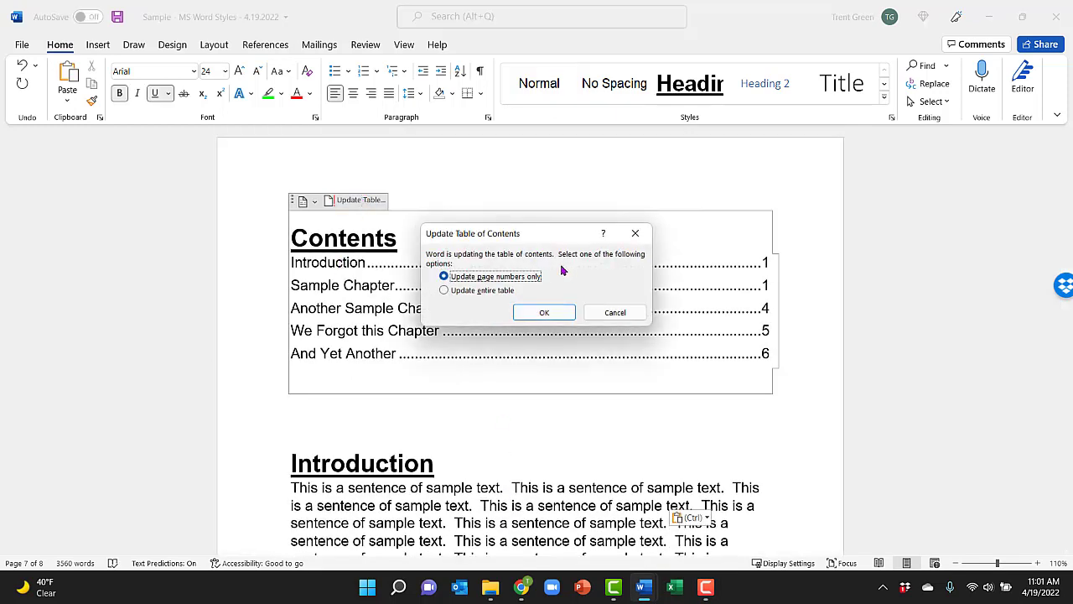
pyautogui.click(471, 290)
pyautogui.click(544, 312)
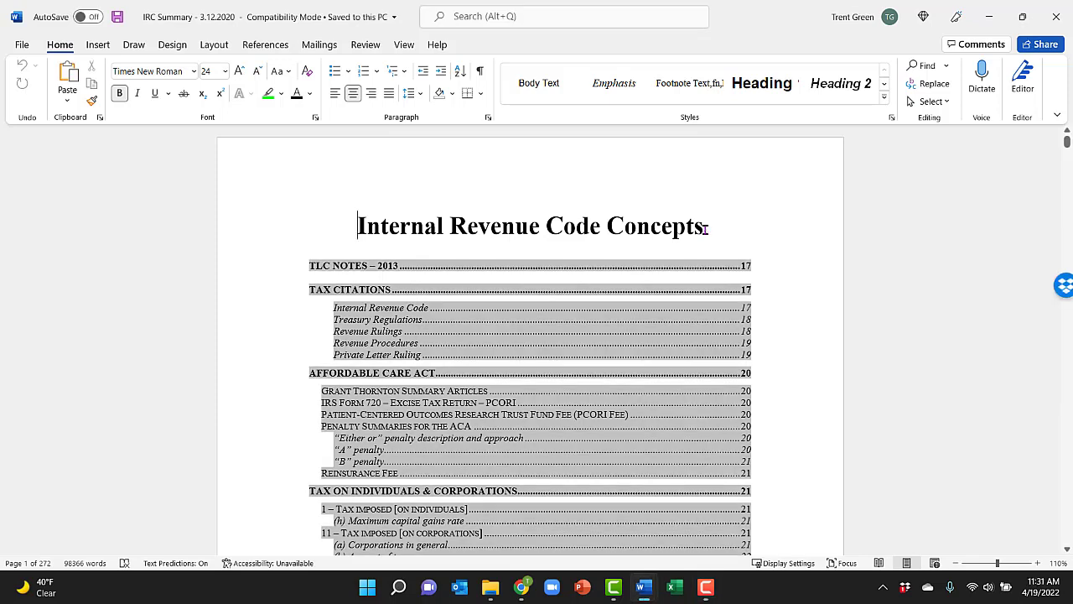
# Step: Look through the multi-level table of contents in the IRC Summary document
pyautogui.scroll(-20, 705, 237)
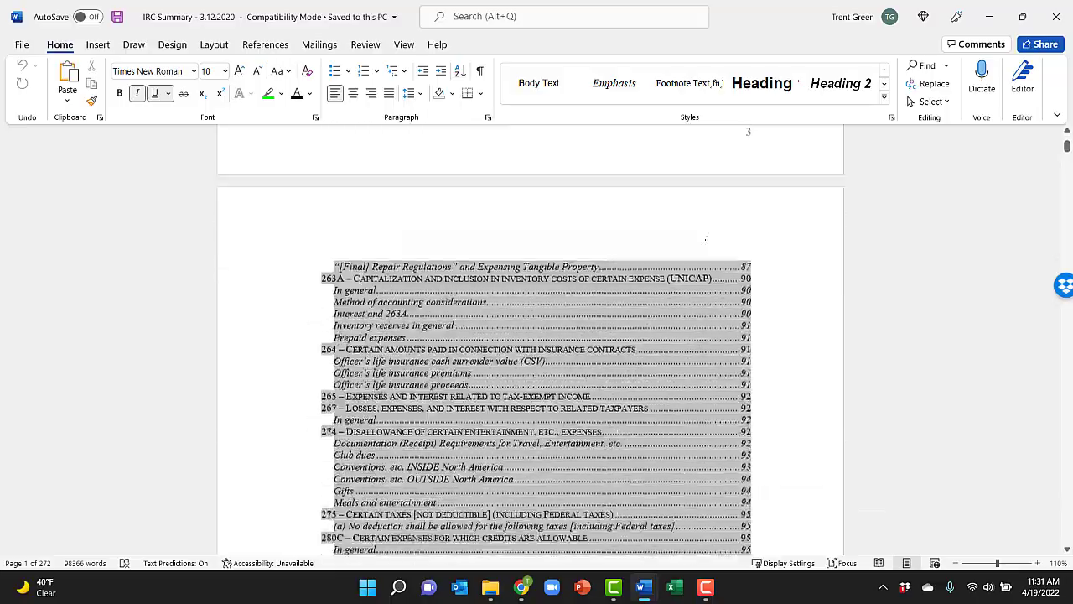
pyautogui.scroll(-20, 705, 237)
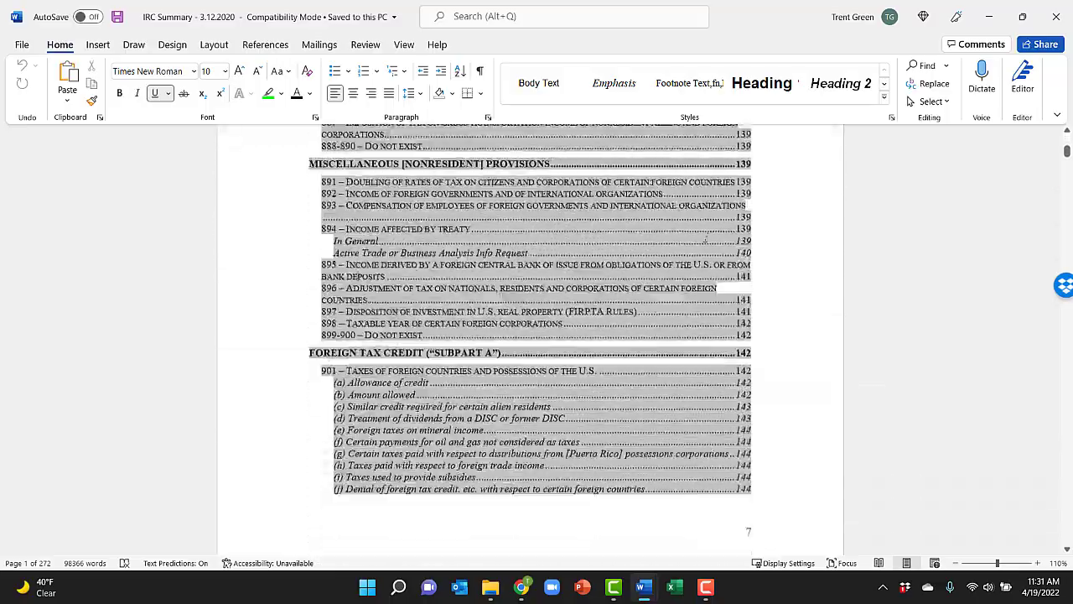
pyautogui.scroll(-20, 707, 239)
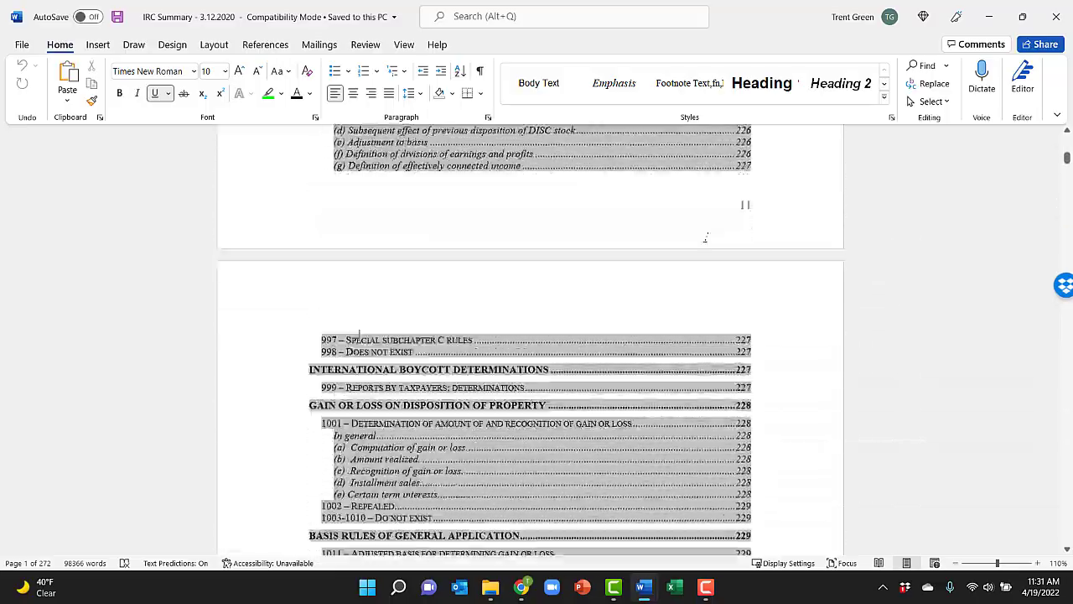
pyautogui.scroll(-8, 706, 237)
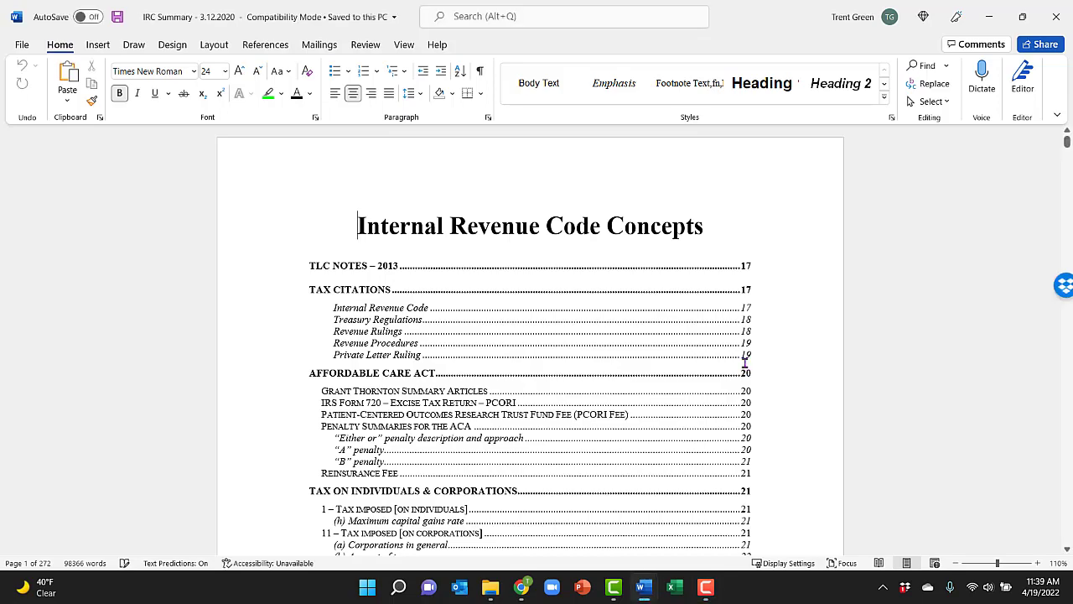
# Step: Follow the table of contents link to the section "263A – Capitalization and inclusion in inventory costs of certain expense (UNICAP)"
pyautogui.scroll(-10, 743, 362)
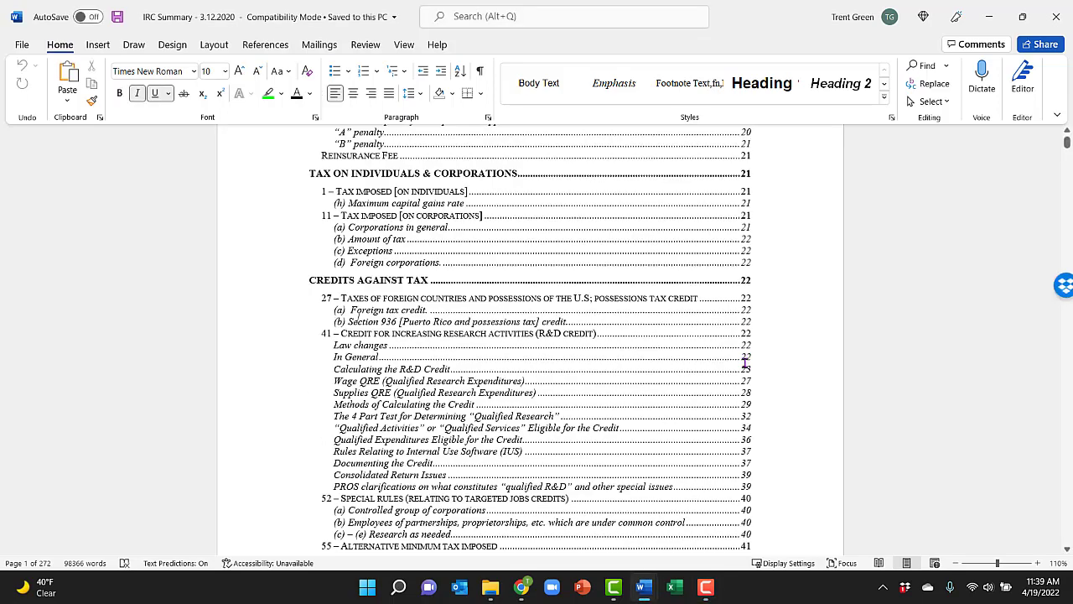
pyautogui.scroll(-15, 743, 362)
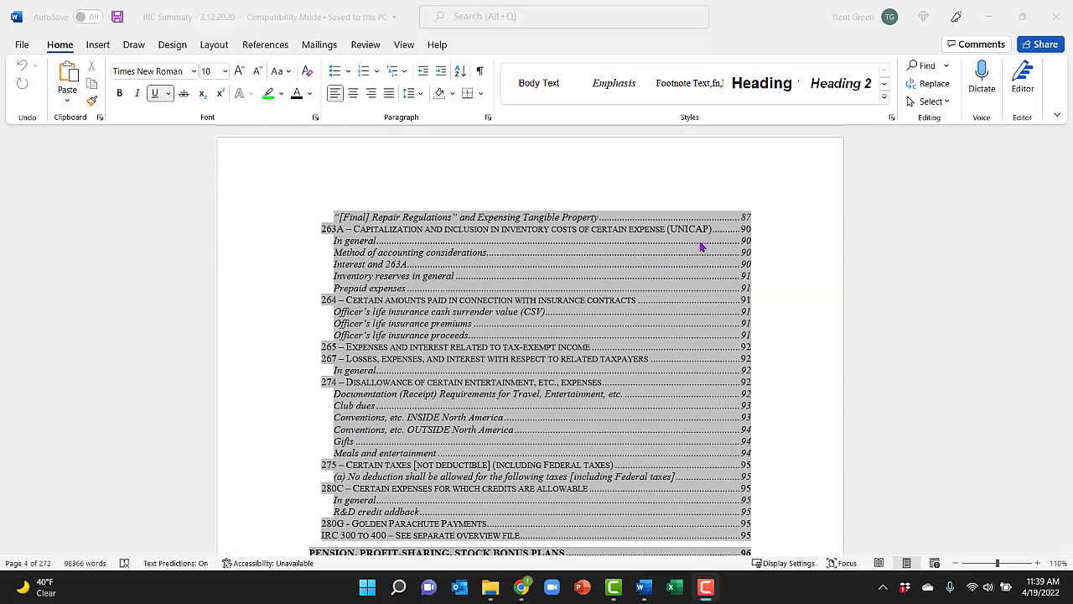
pyautogui.click(747, 235)
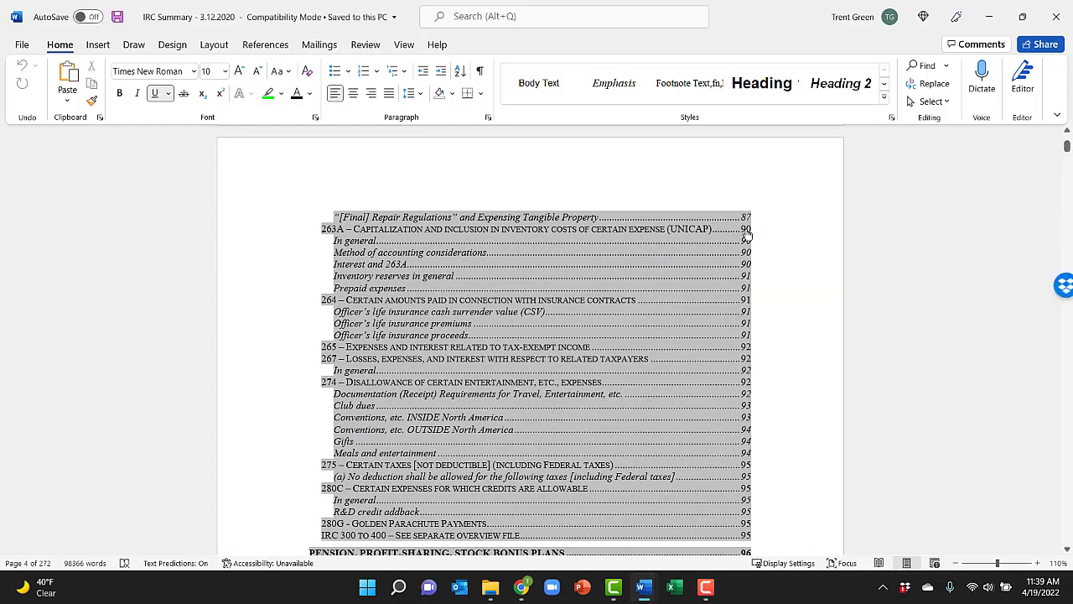
pyautogui.keyDown('ctrl'); pyautogui.click(747, 234); pyautogui.keyUp('ctrl')
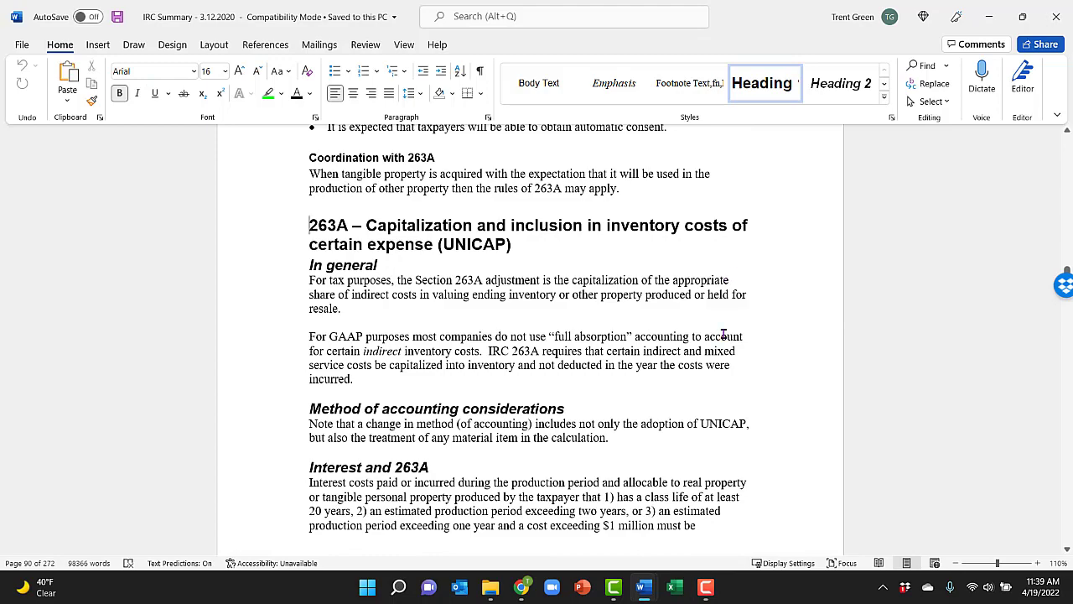